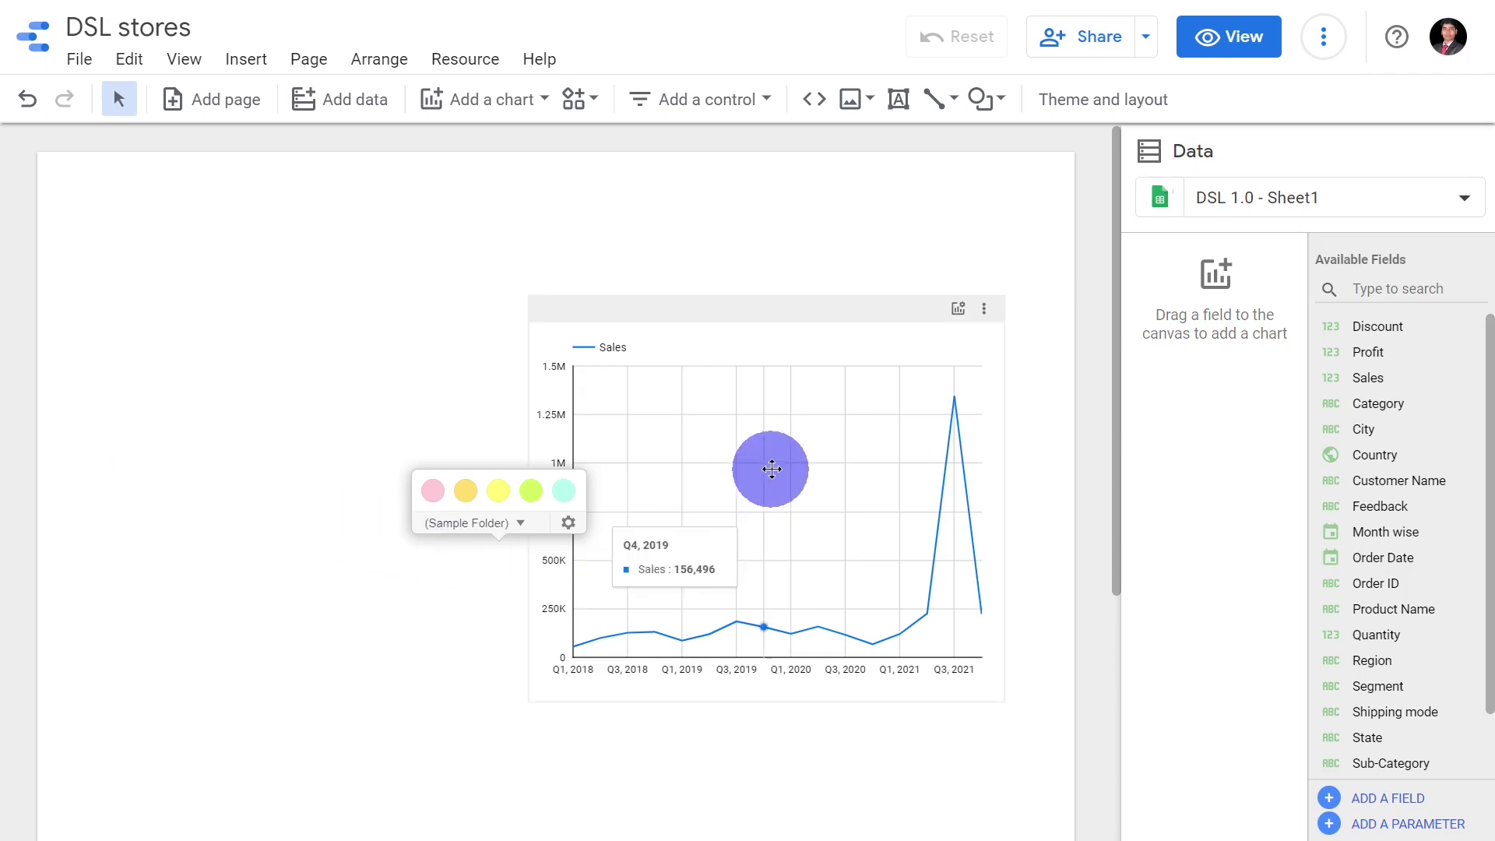
Step: Select the Sales time series chart on the report canvas and open its style settings
{"action": "left_click", "coordinate": [768, 467]}
{"action": "left_click", "coordinate": [442, 347]}
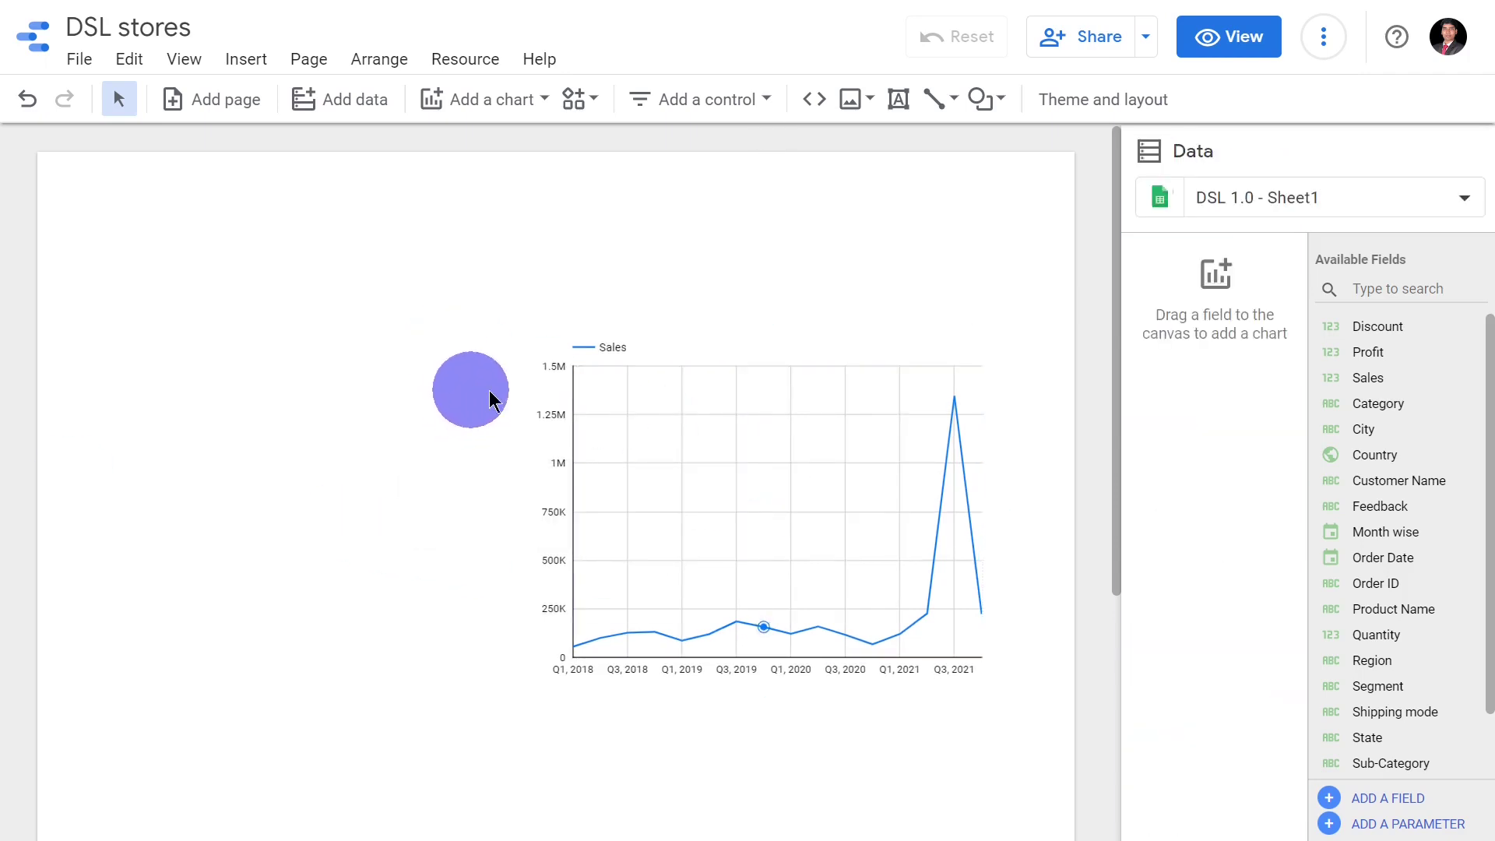
{"action": "left_click", "coordinate": [787, 319]}
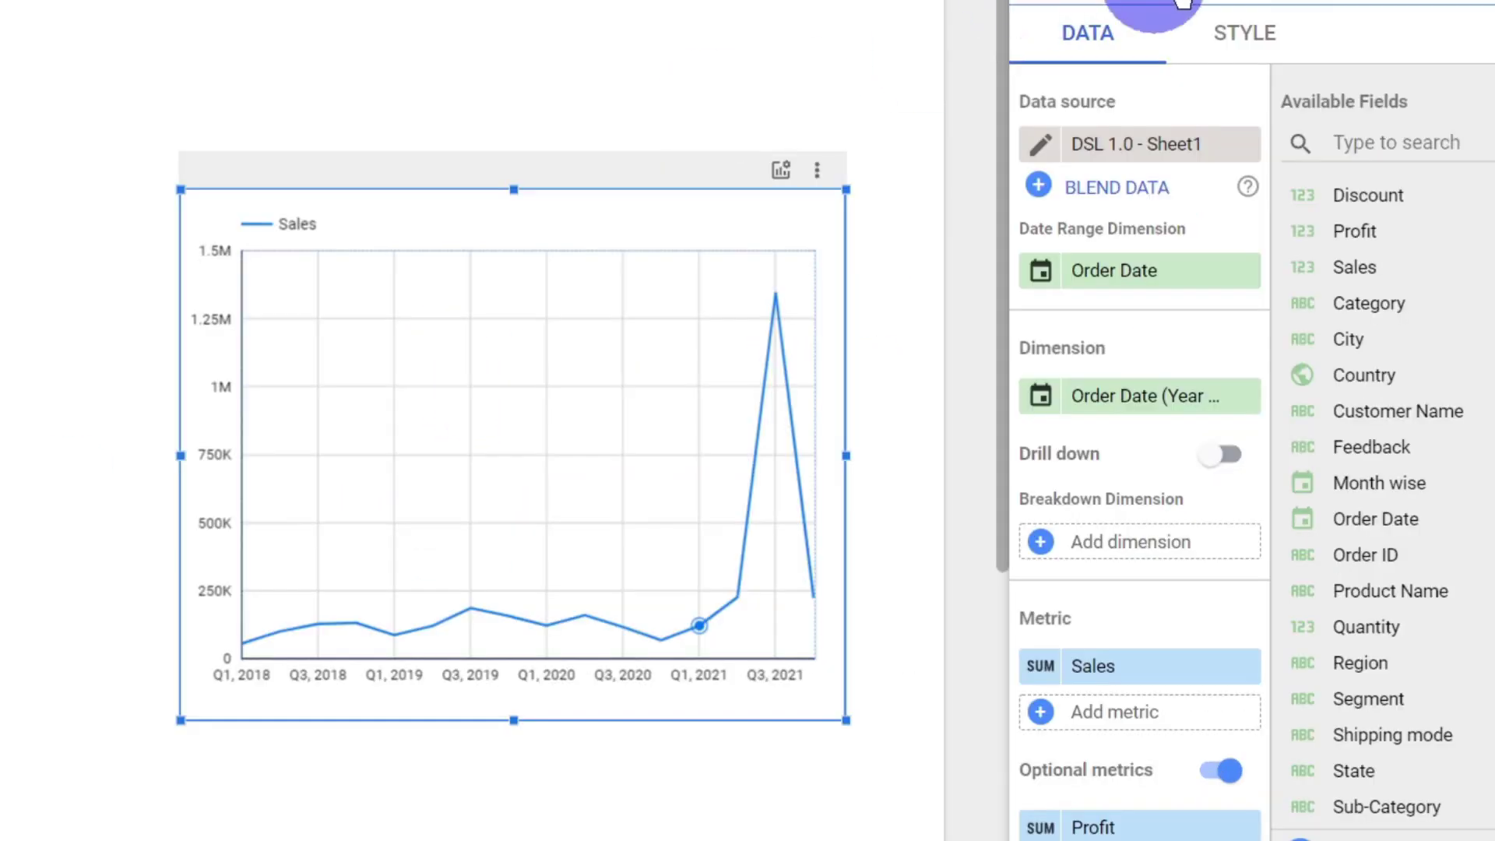
{"action": "left_click", "coordinate": [1243, 35]}
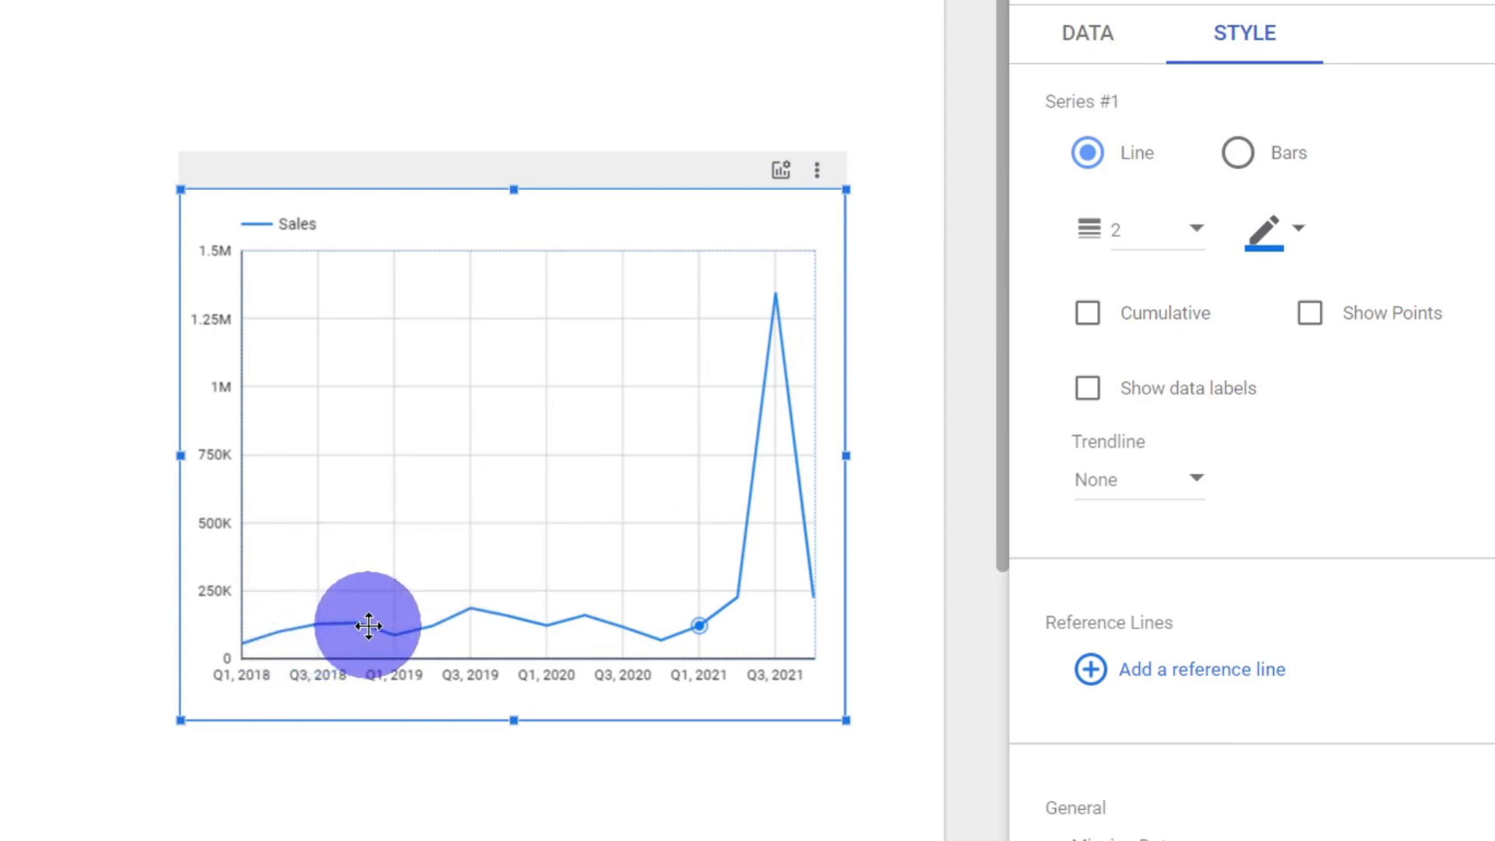
Step: Try displaying the Sales series as bars and return it to a line
{"action": "mouse_move", "coordinate": [368, 623]}
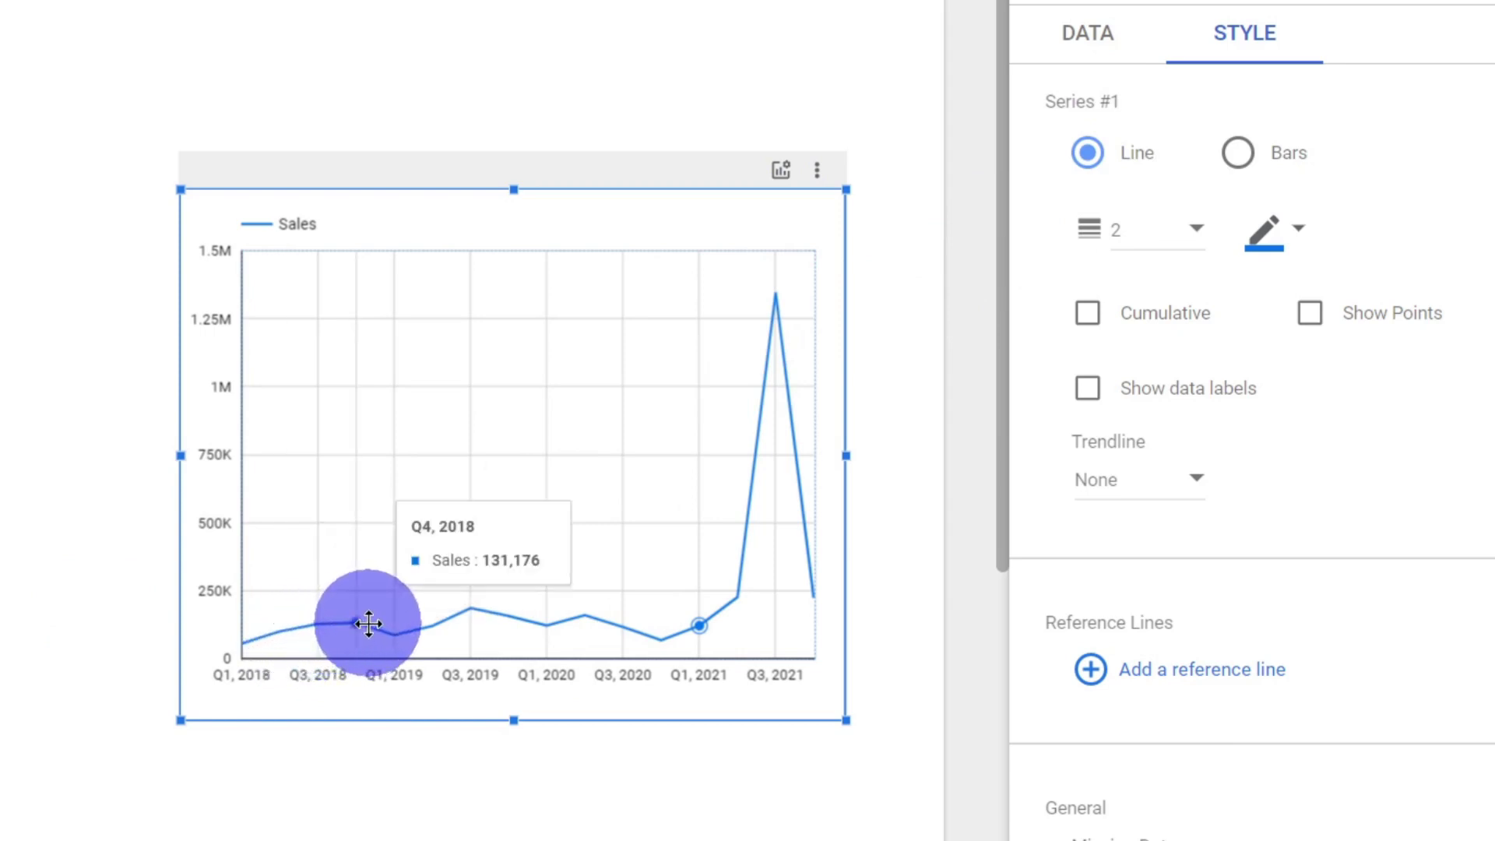
{"action": "left_click", "coordinate": [1228, 167]}
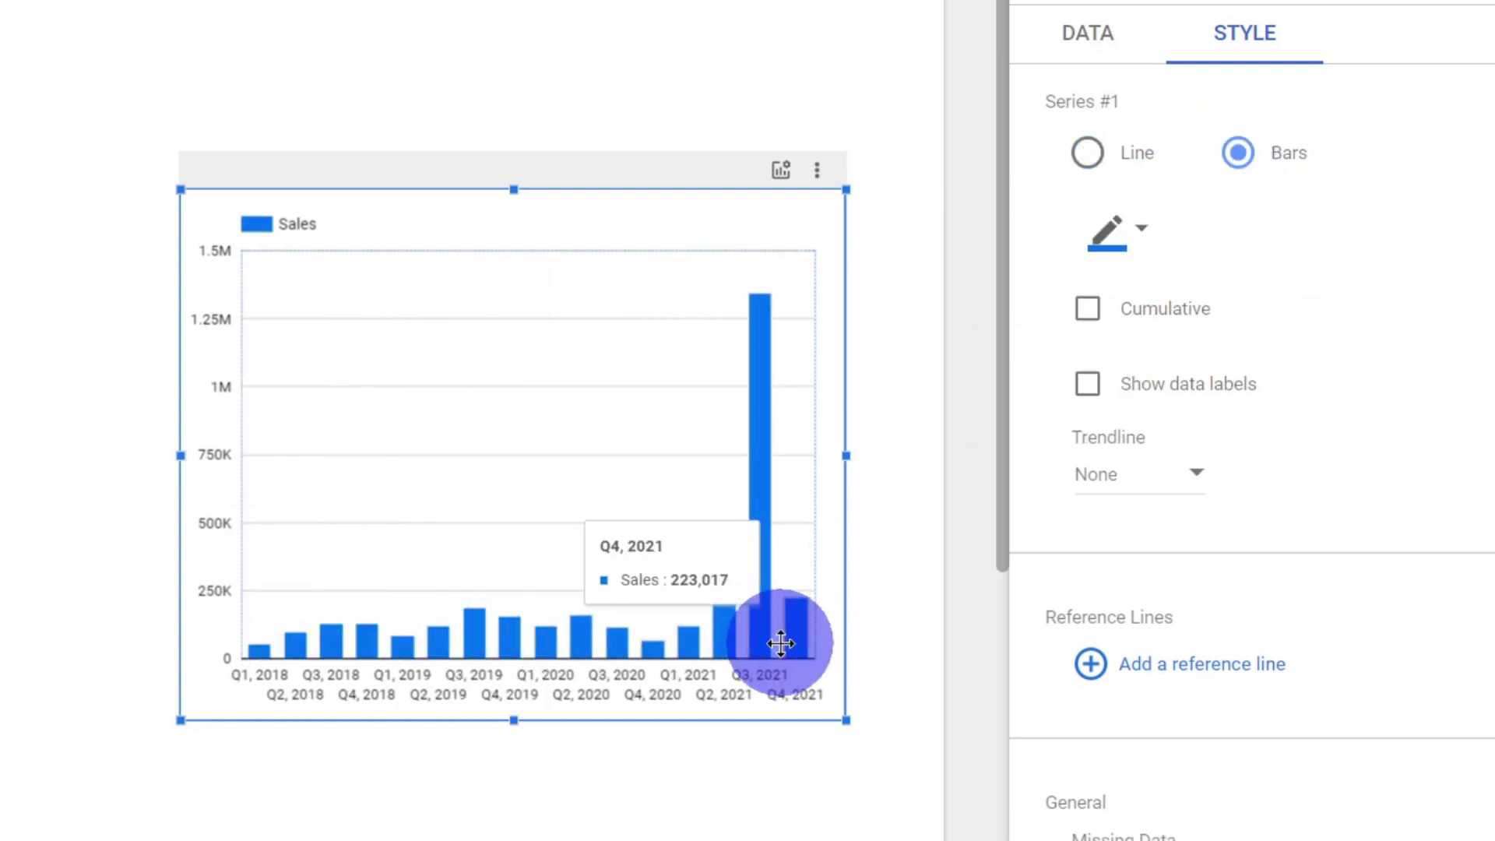
{"action": "left_click", "coordinate": [1098, 154]}
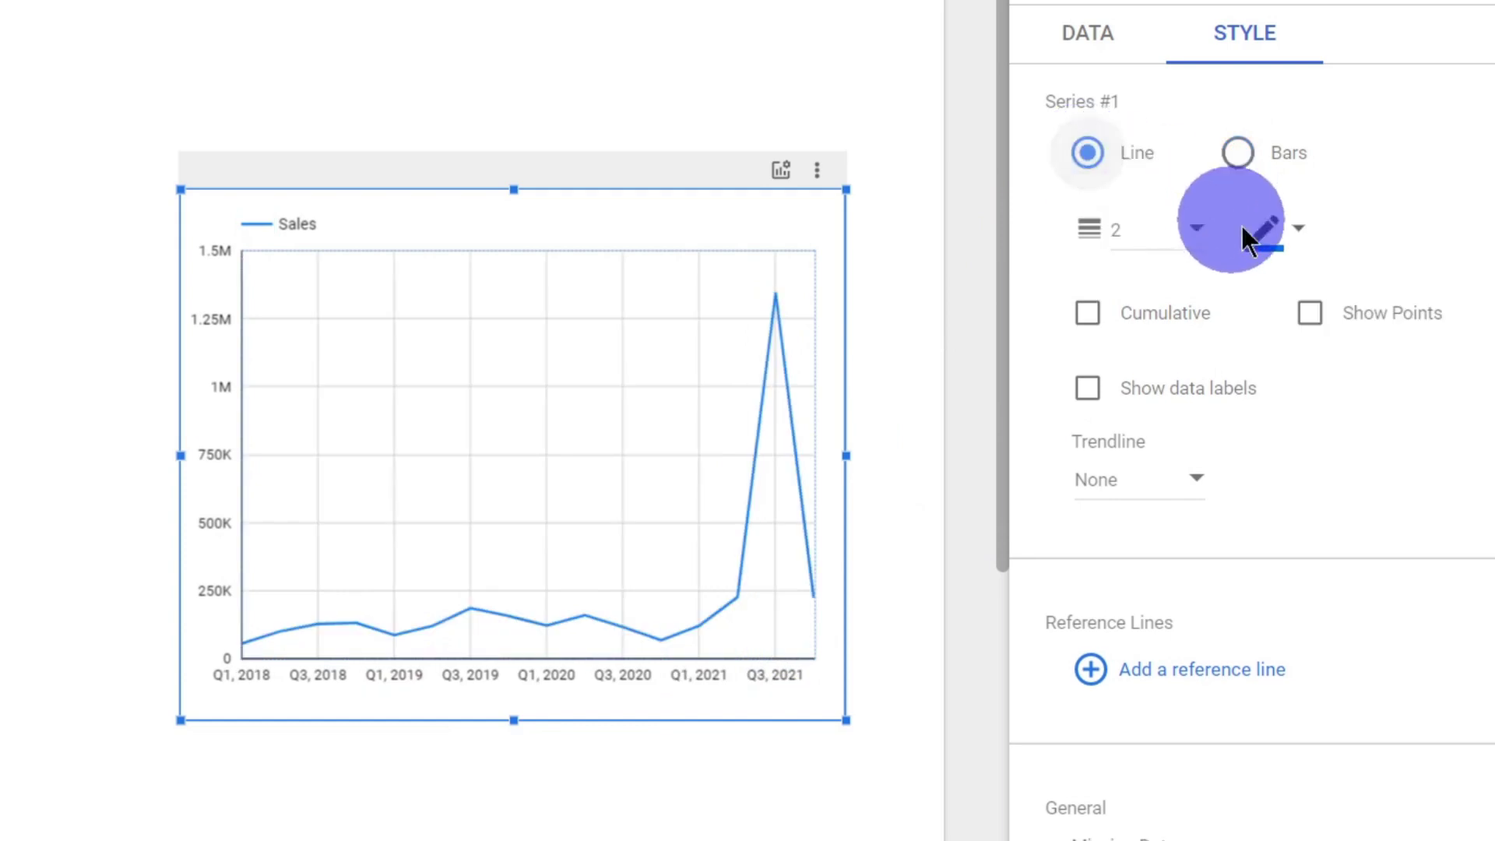
Step: Set the Sales series line weight to 4 and its color to red
{"action": "left_click", "coordinate": [1198, 234]}
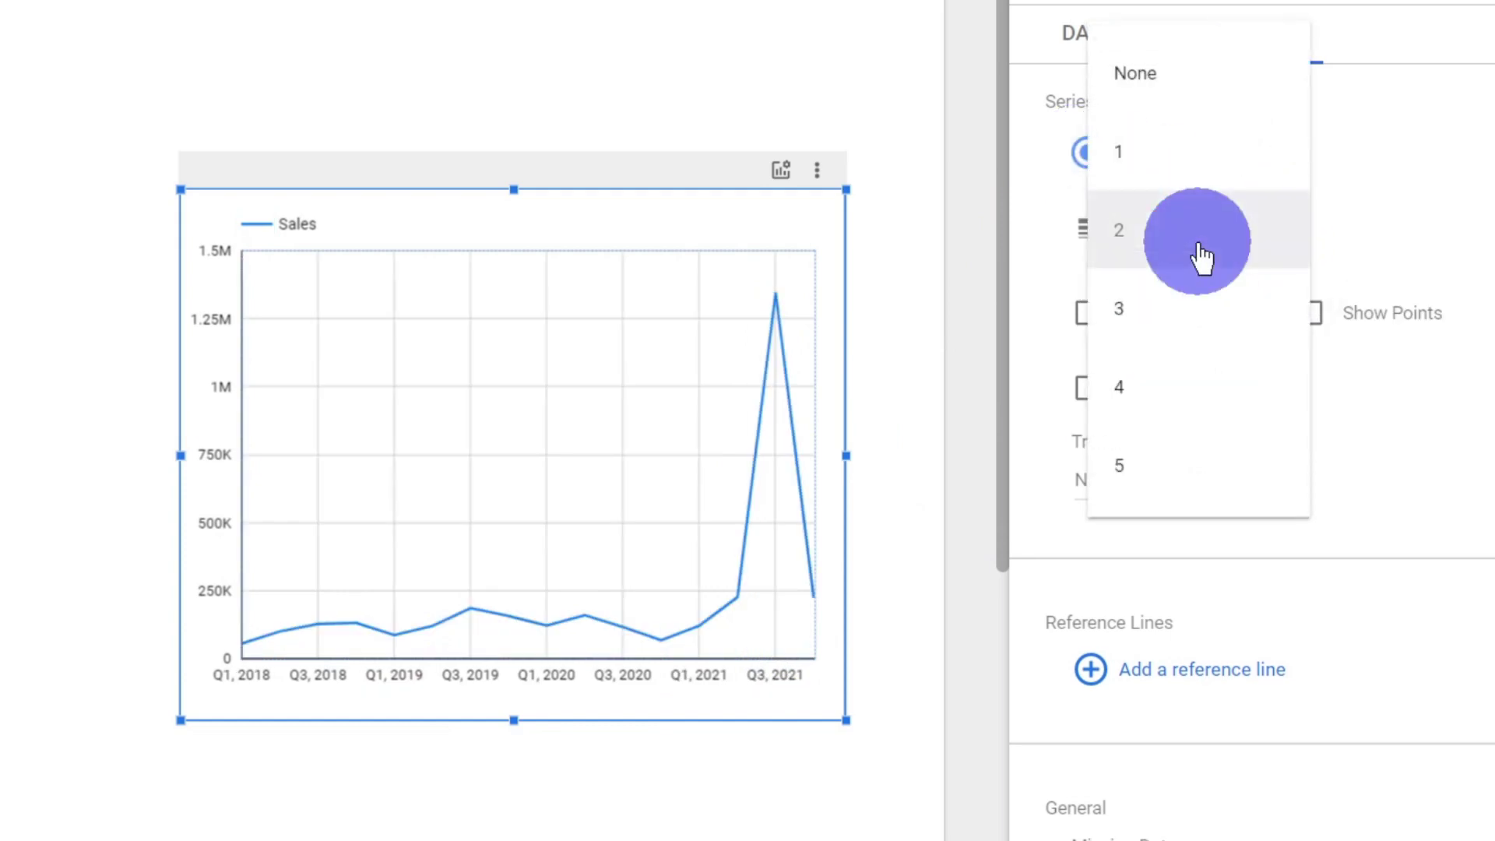
{"action": "left_click", "coordinate": [1195, 362]}
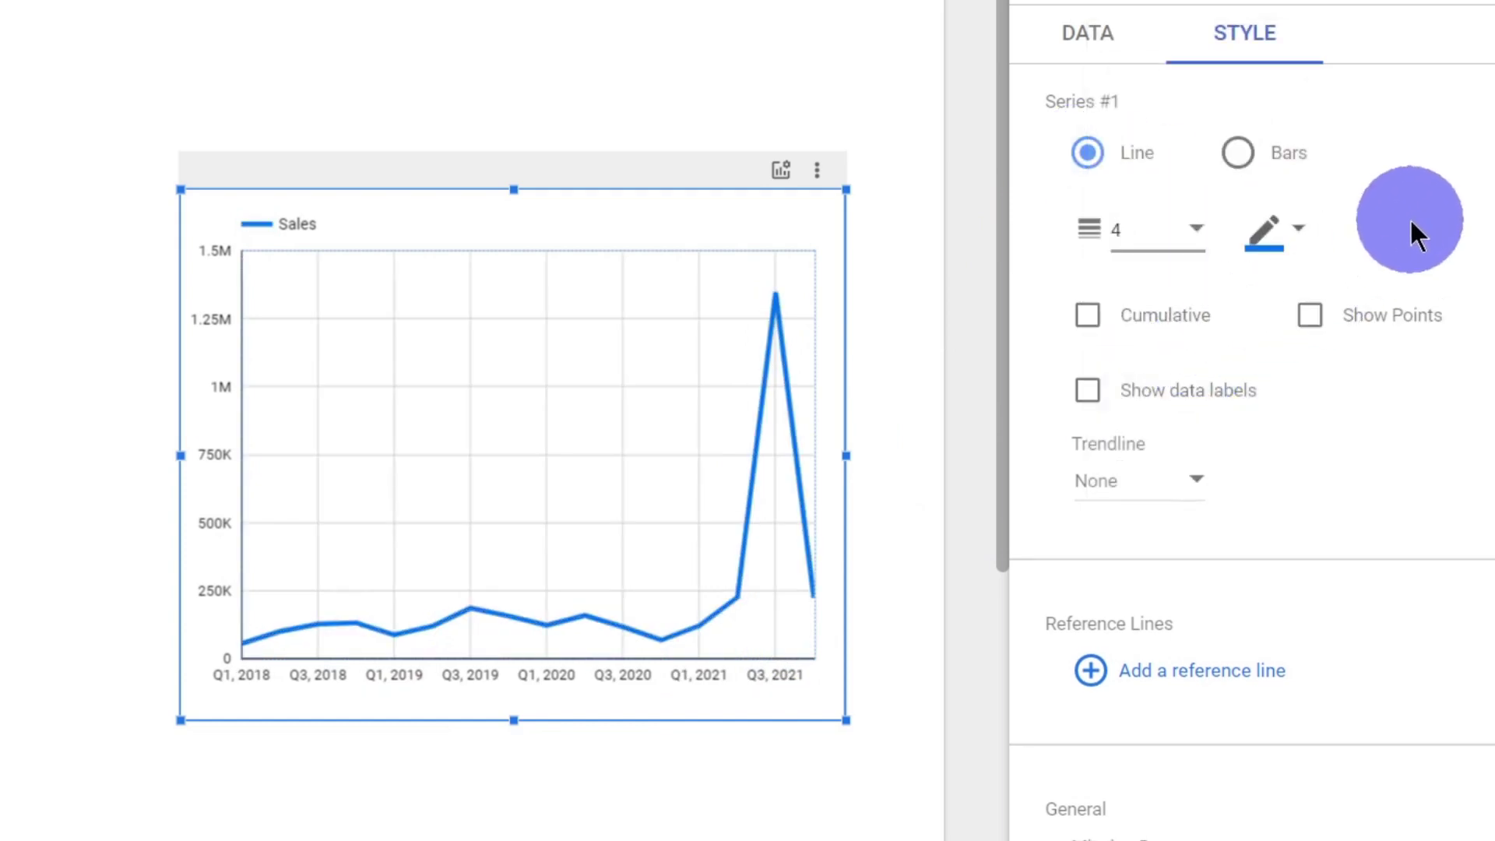
{"action": "left_click", "coordinate": [1268, 230]}
{"action": "left_click", "coordinate": [1131, 420]}
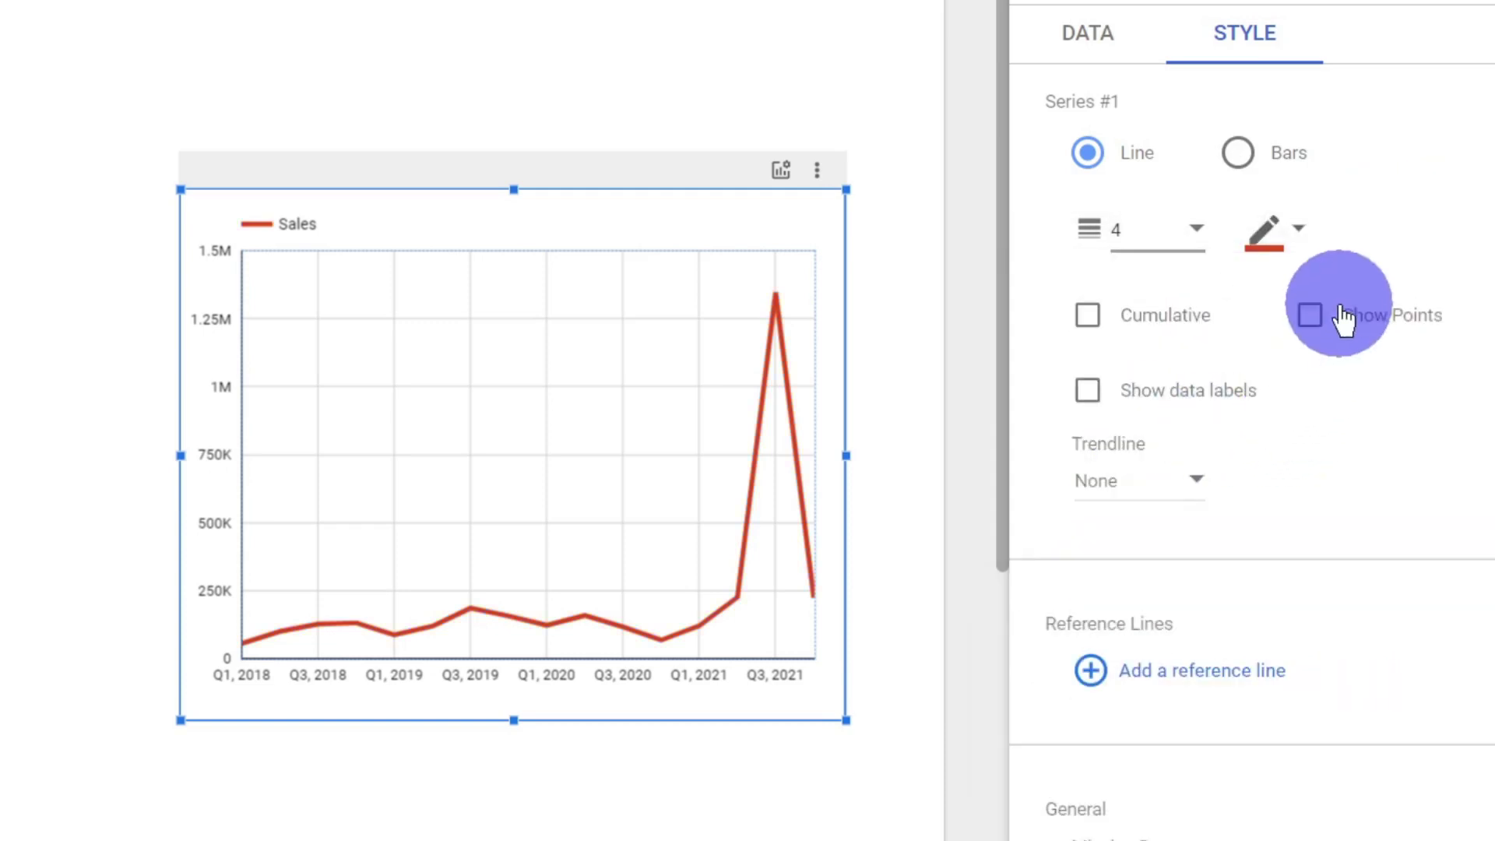
{"action": "scroll", "coordinate": [1333, 311], "scroll_direction": "down", "scroll_amount": 3}
{"action": "scroll", "coordinate": [1331, 300], "scroll_direction": "up", "scroll_amount": 3}
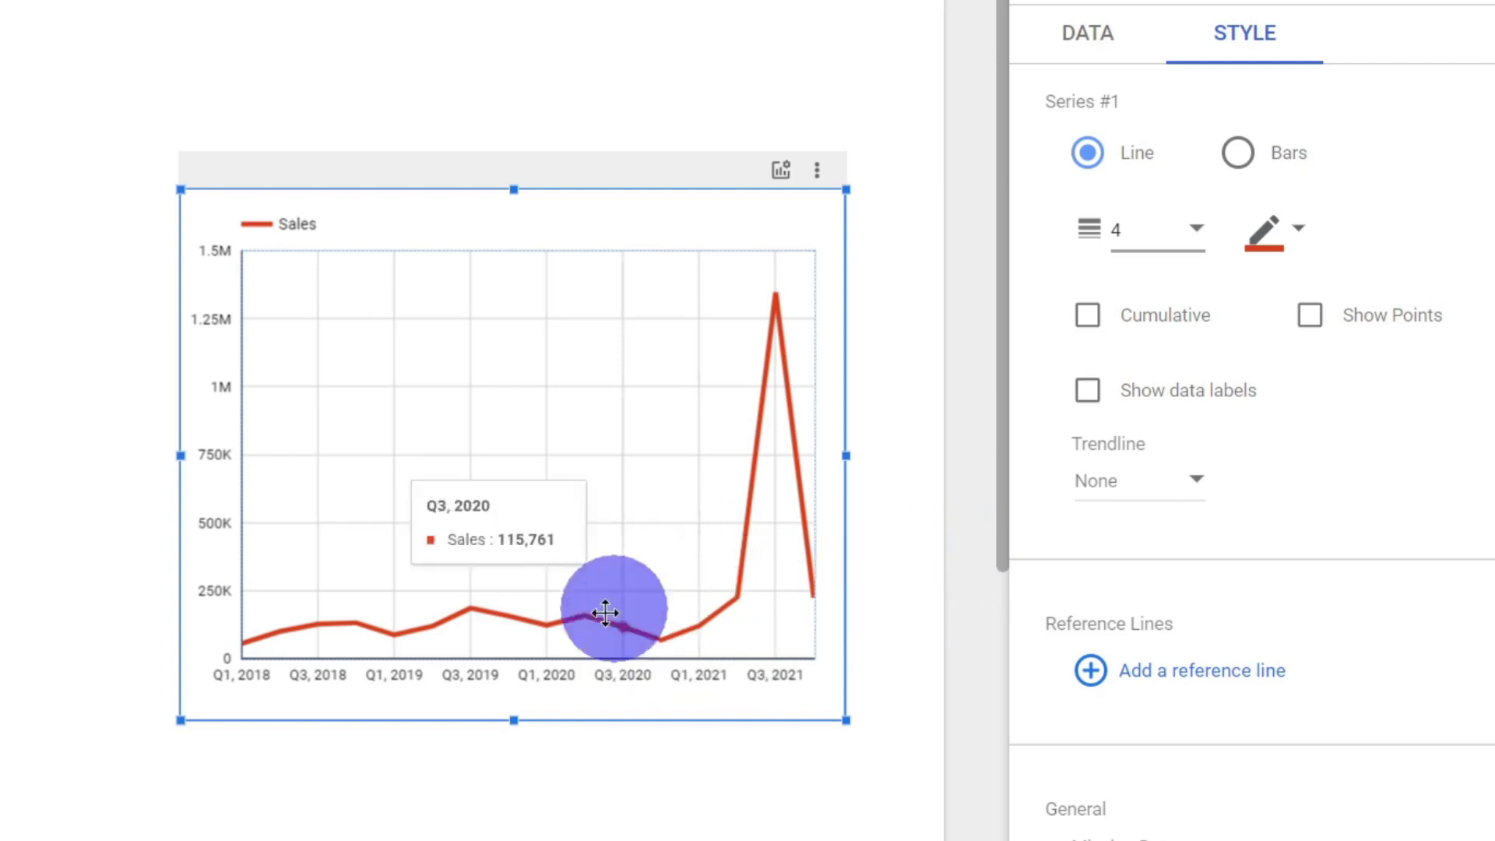
Step: Try the cumulative option on the Sales series and switch it off again
{"action": "mouse_move", "coordinate": [292, 645]}
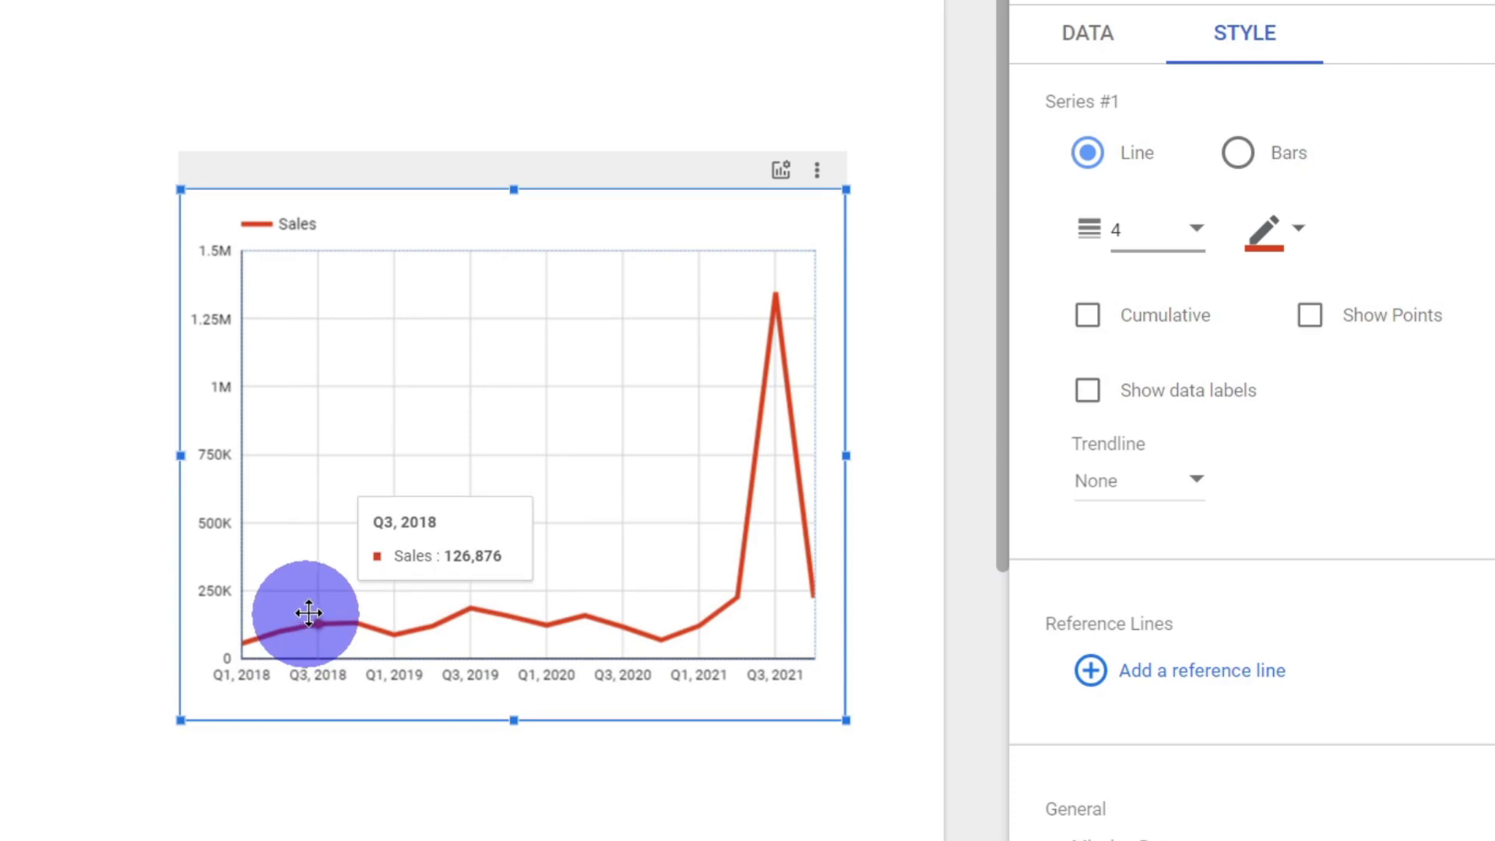
{"action": "left_click", "coordinate": [1088, 318]}
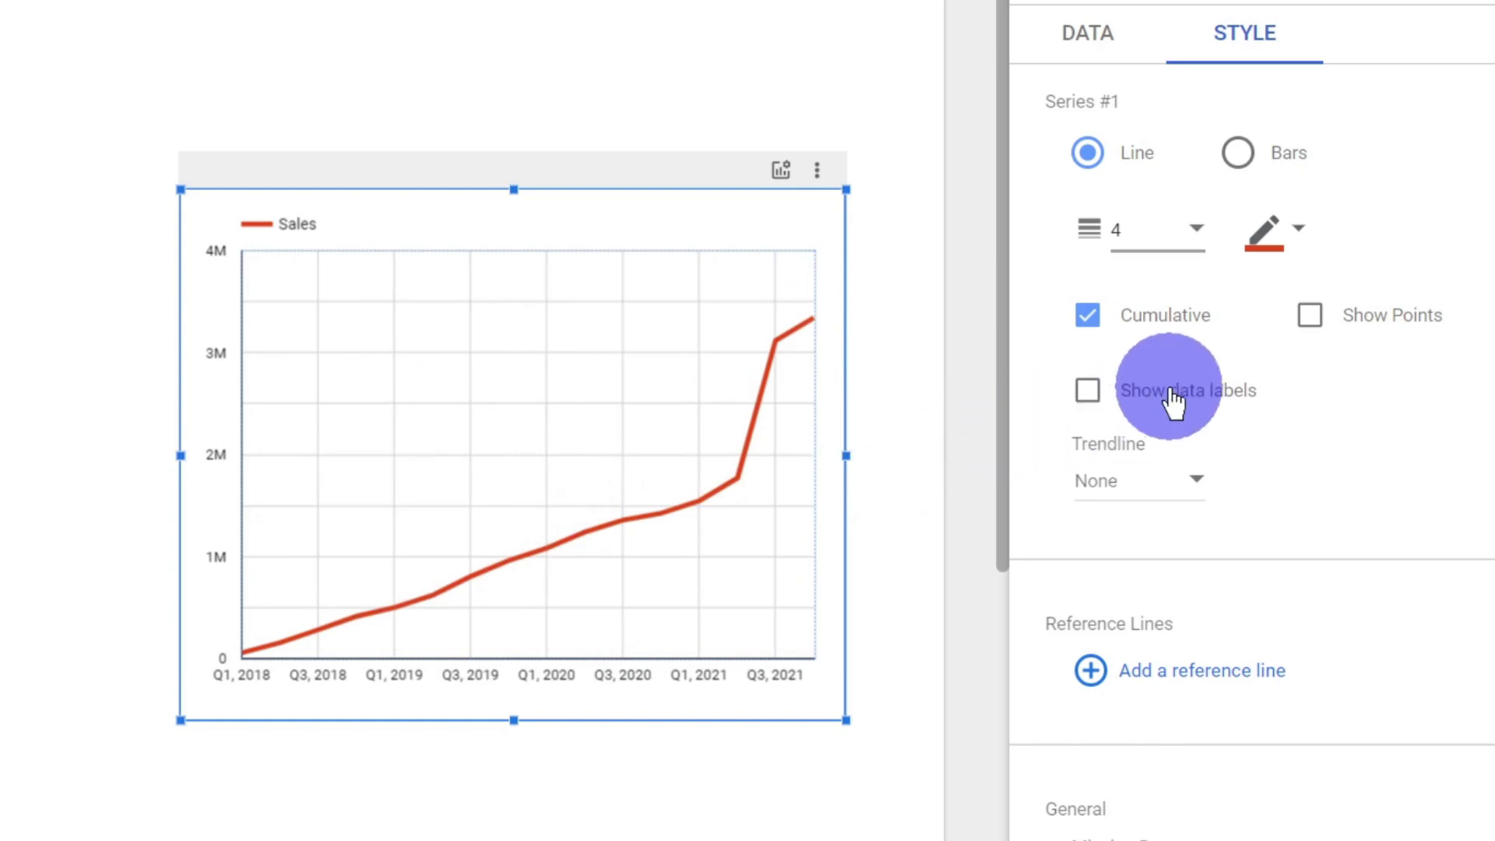
{"action": "left_click", "coordinate": [1159, 321]}
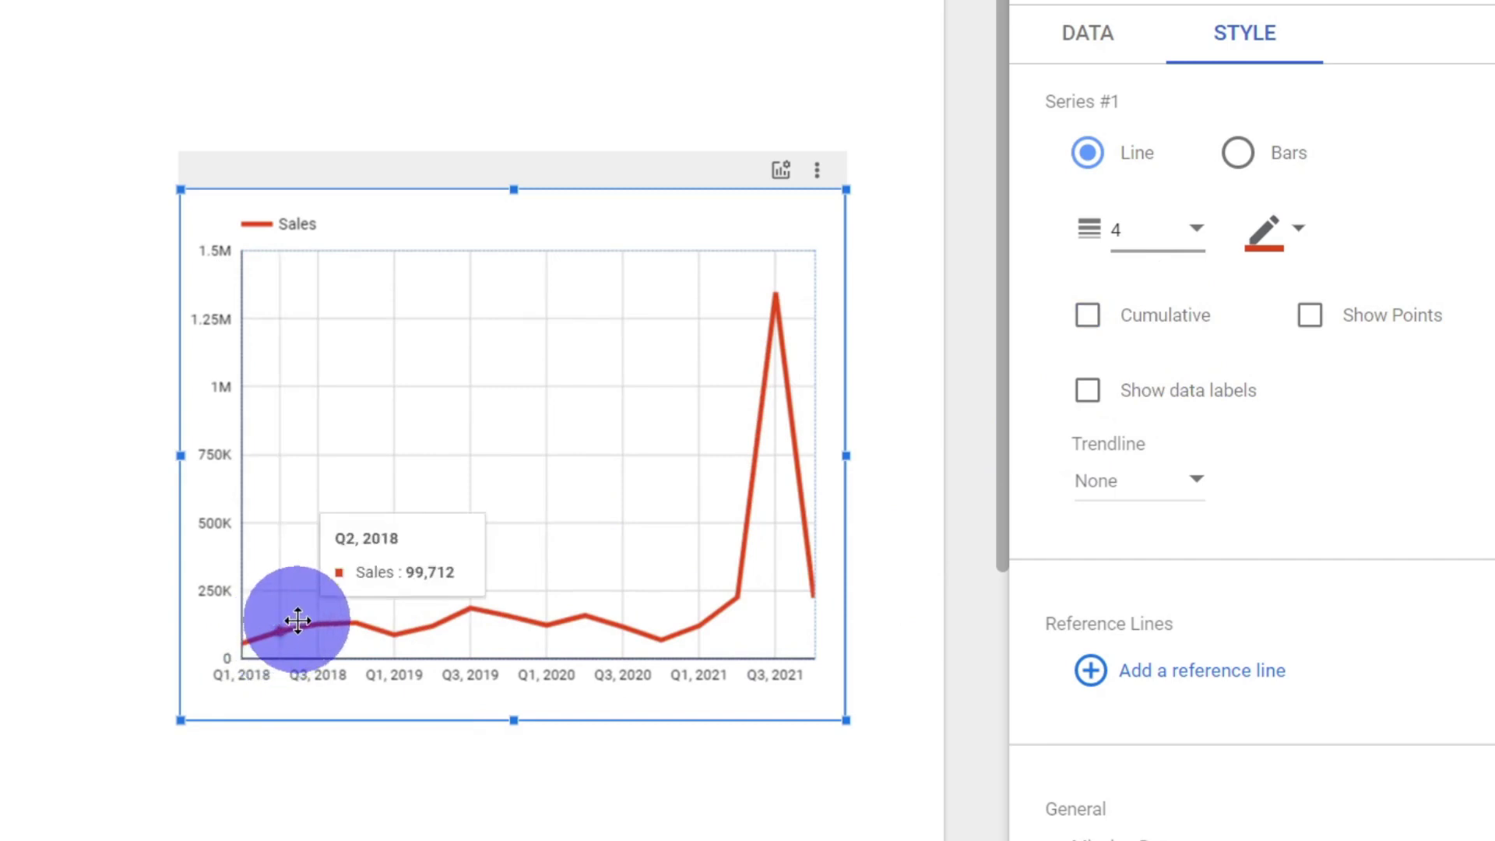
Step: Show data points on the Sales line
{"action": "left_click", "coordinate": [1336, 322]}
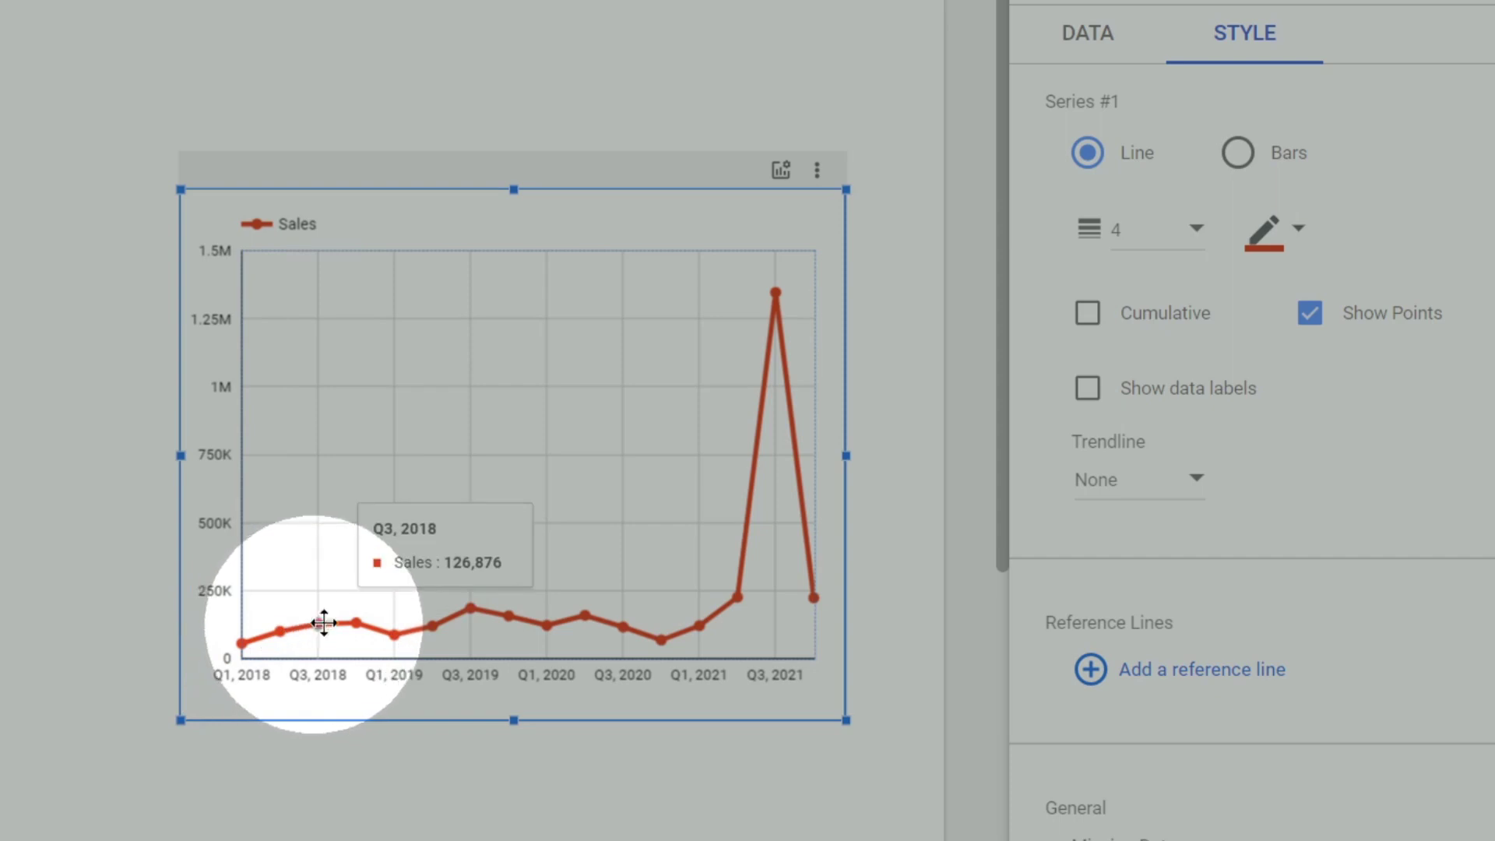
Step: Try showing data labels on the Sales series and leave them switched off
{"action": "left_click", "coordinate": [1117, 393]}
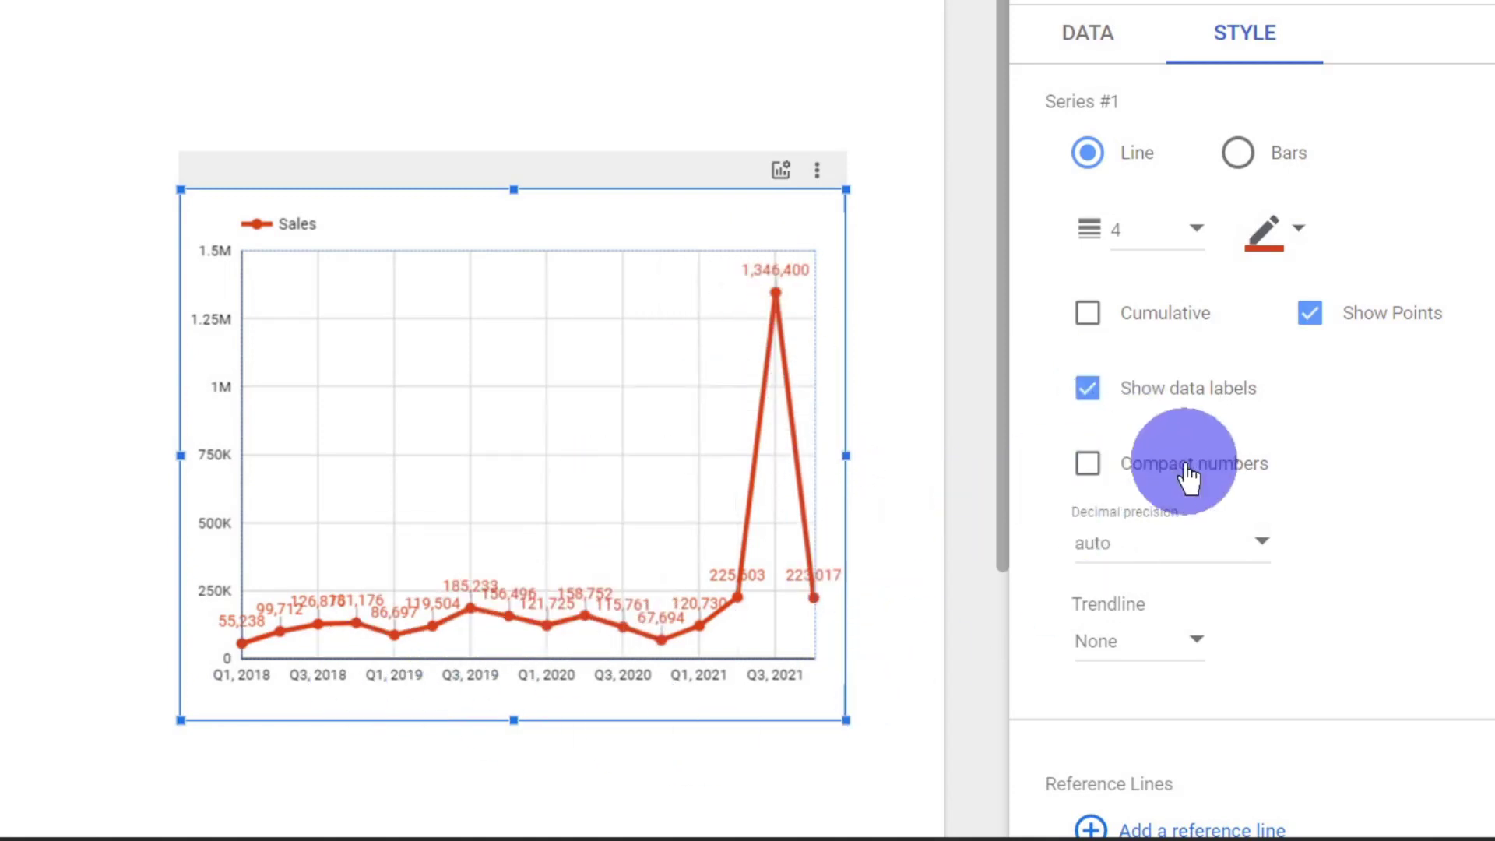
{"action": "left_click", "coordinate": [1088, 393]}
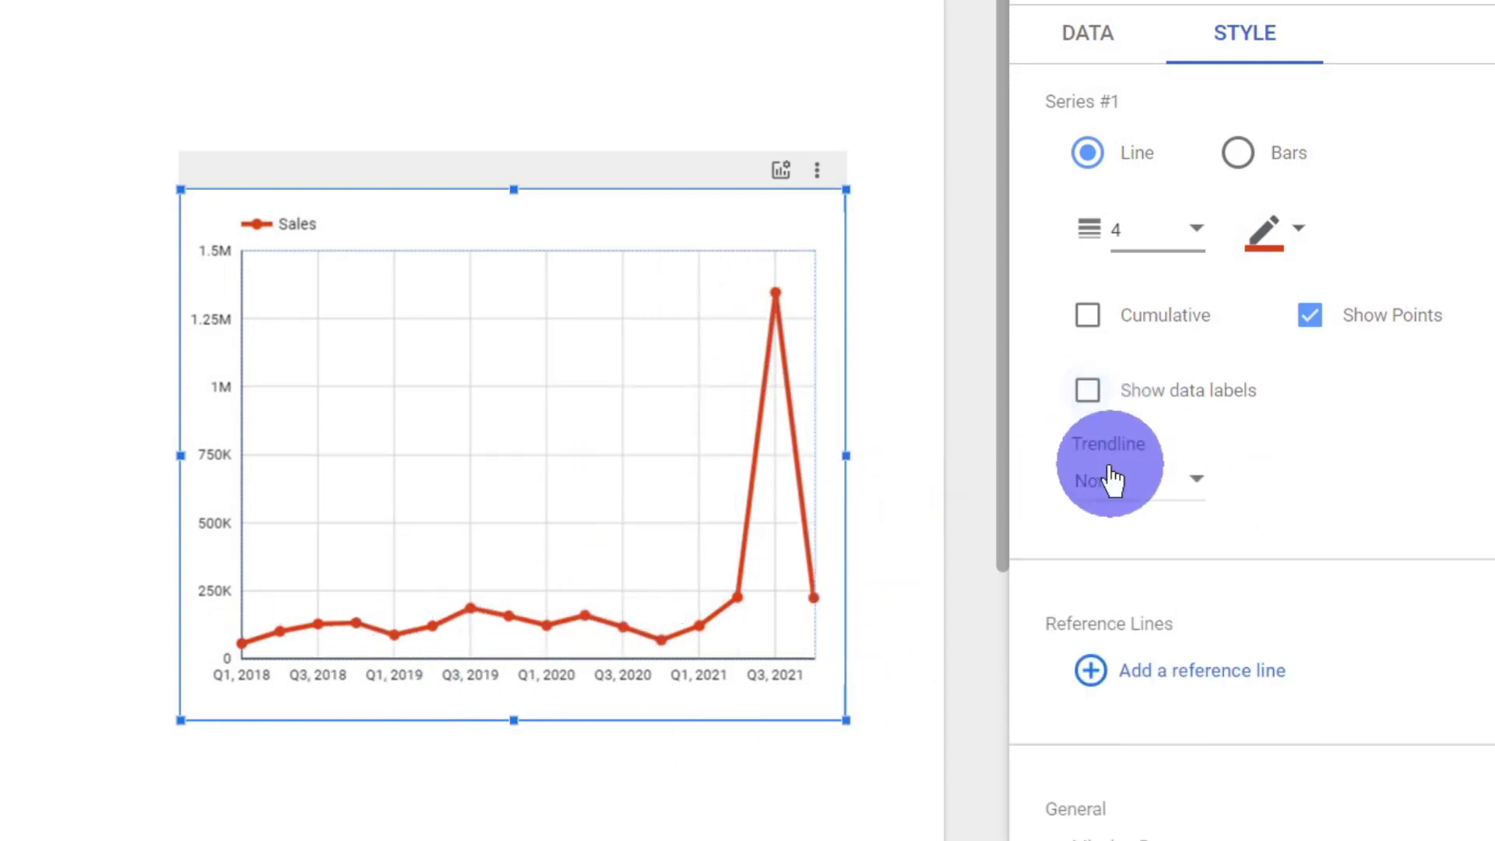
{"action": "left_click", "coordinate": [1090, 394]}
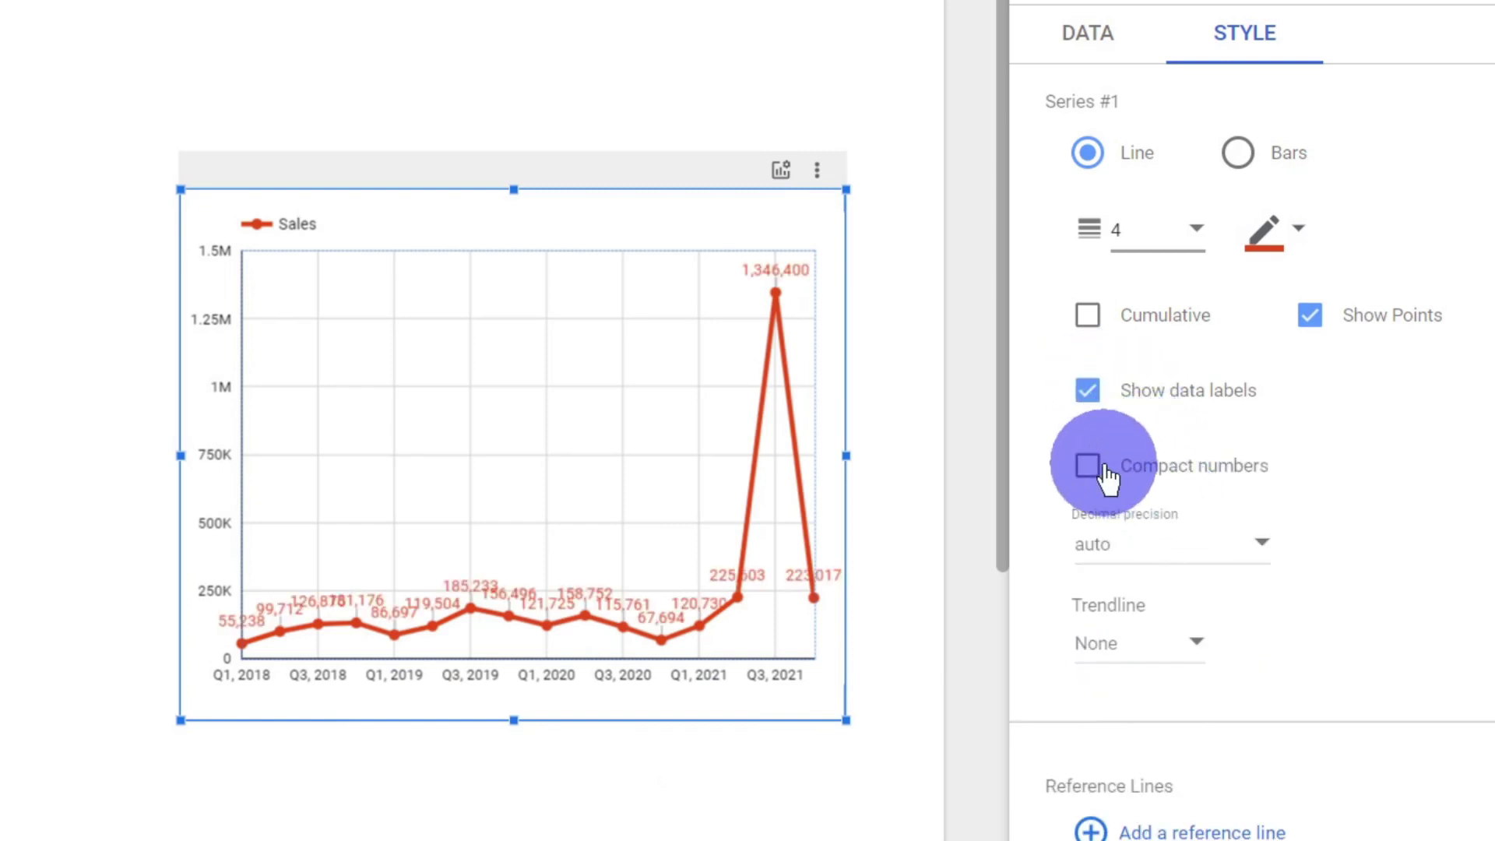
{"action": "left_click", "coordinate": [1090, 394]}
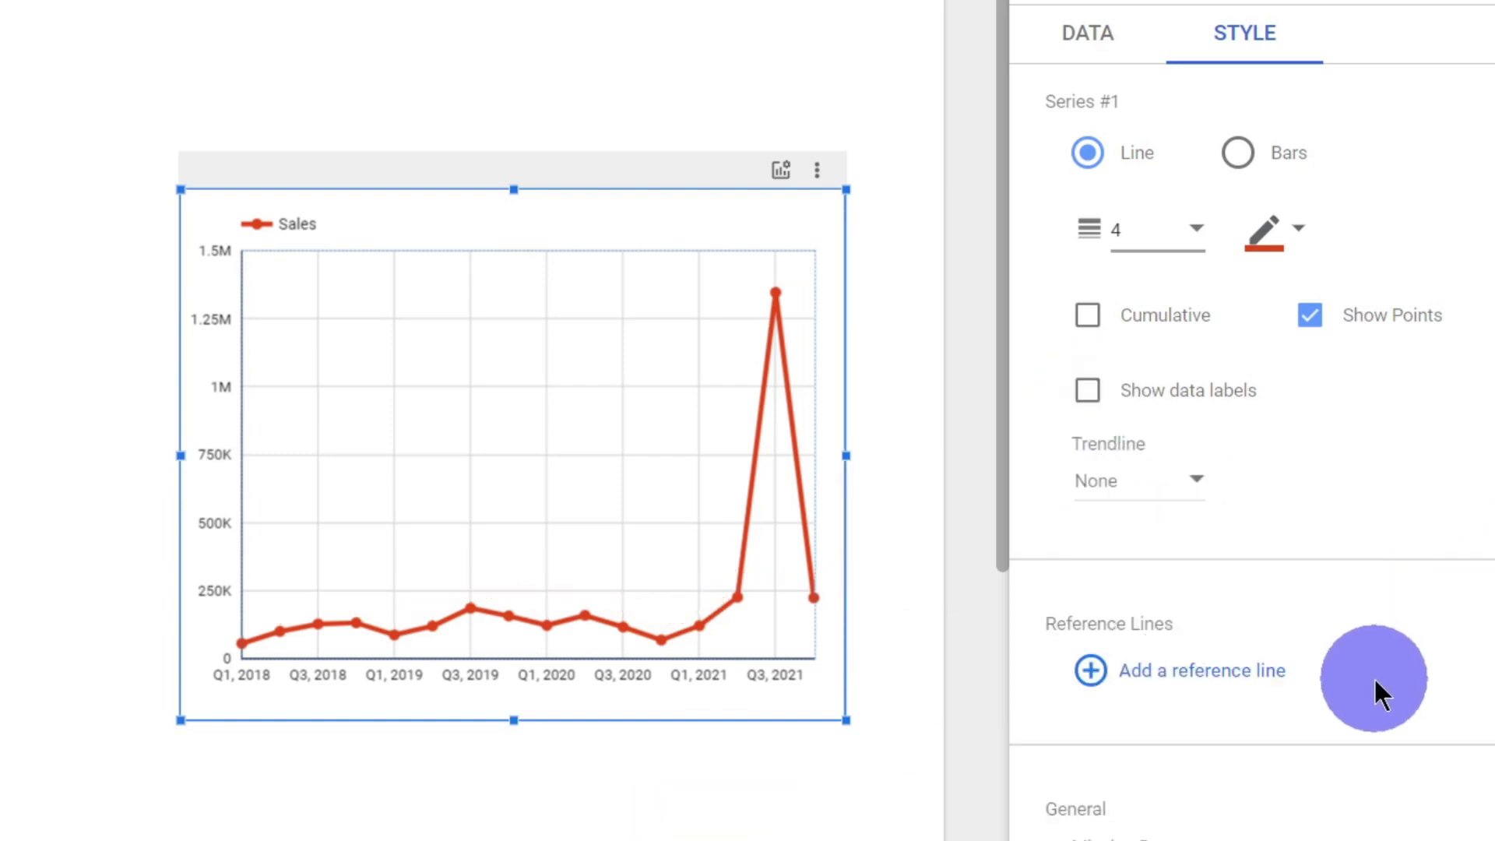
Step: Add a linear trendline to the Sales series with line weight 5 and a lime green color
{"action": "left_click", "coordinate": [1181, 479]}
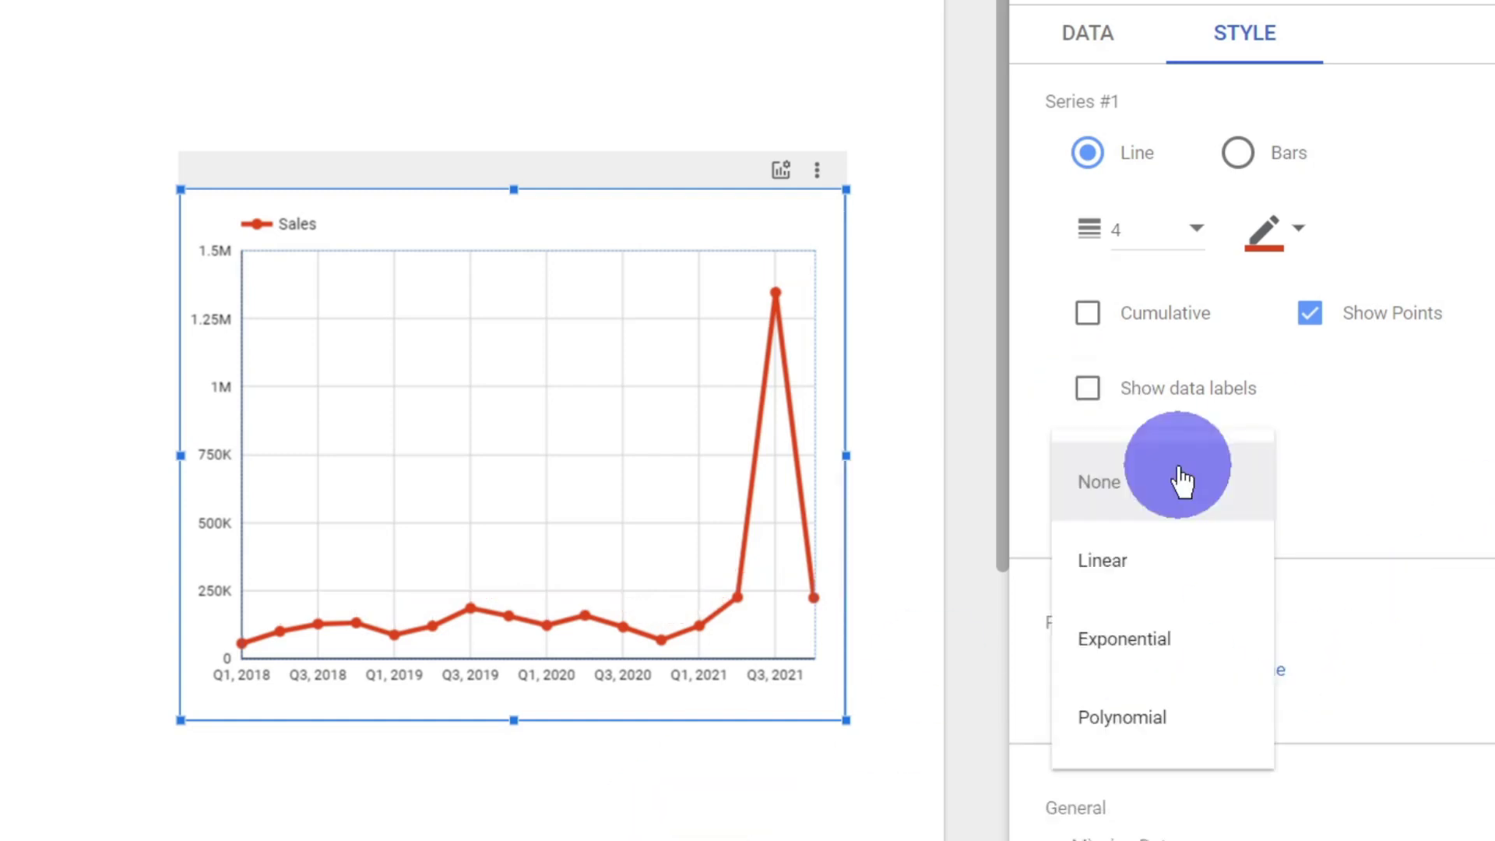
{"action": "left_click", "coordinate": [1210, 598]}
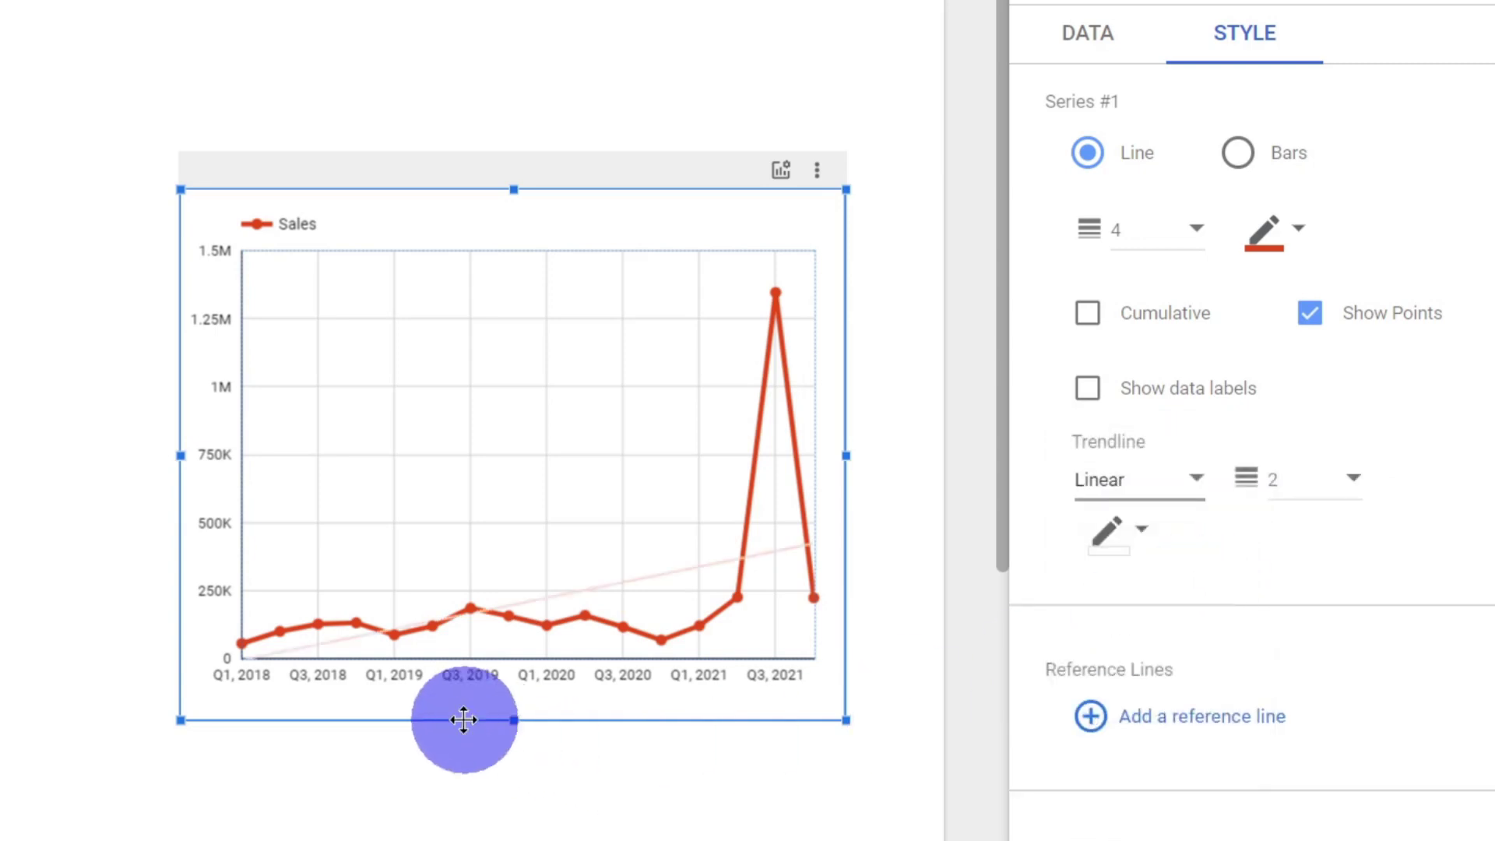
{"action": "left_click", "coordinate": [1289, 499]}
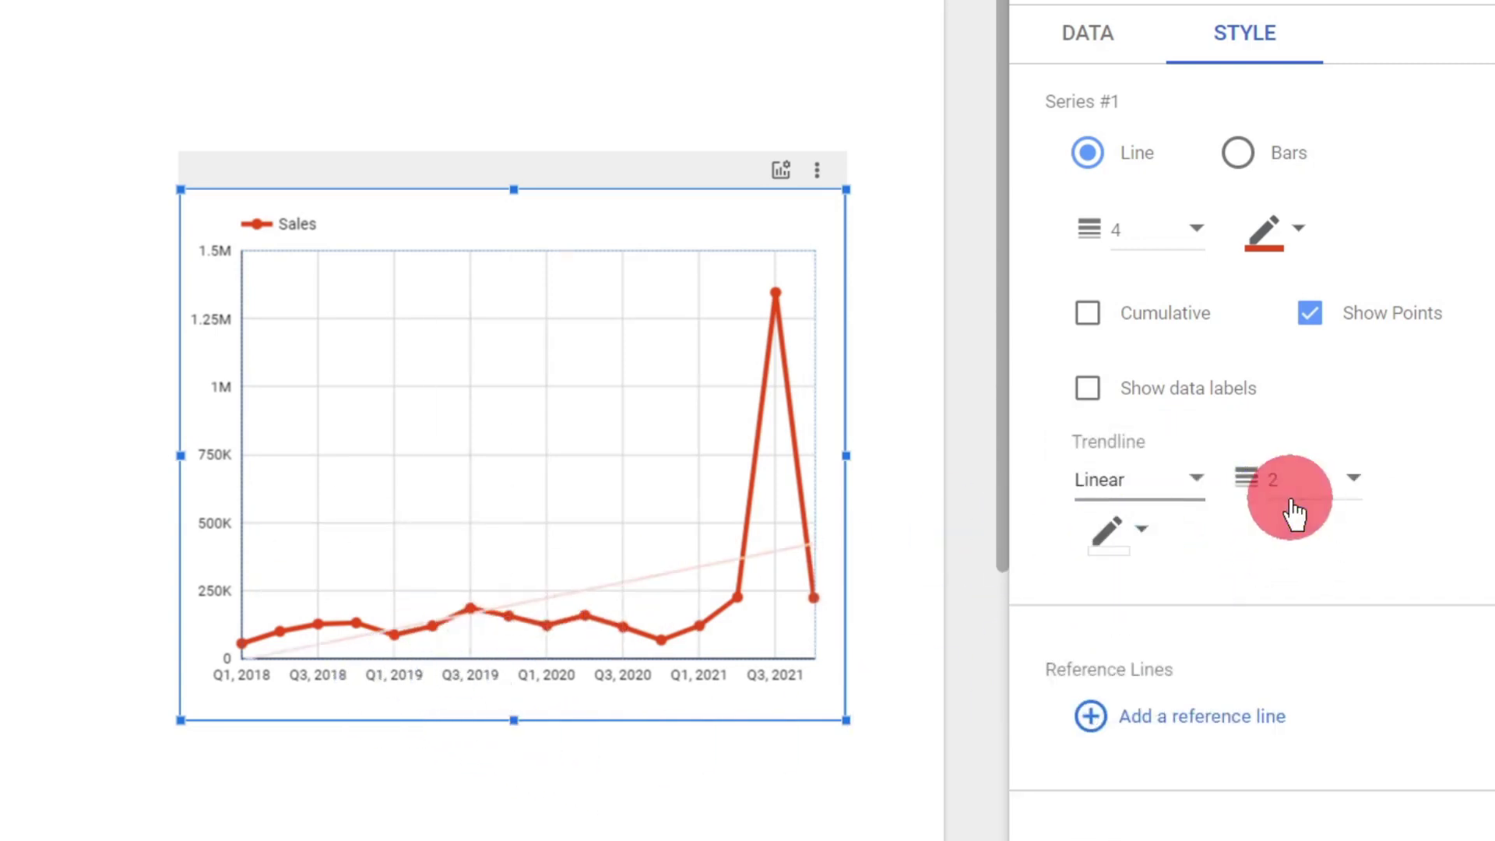
{"action": "left_click", "coordinate": [1307, 710]}
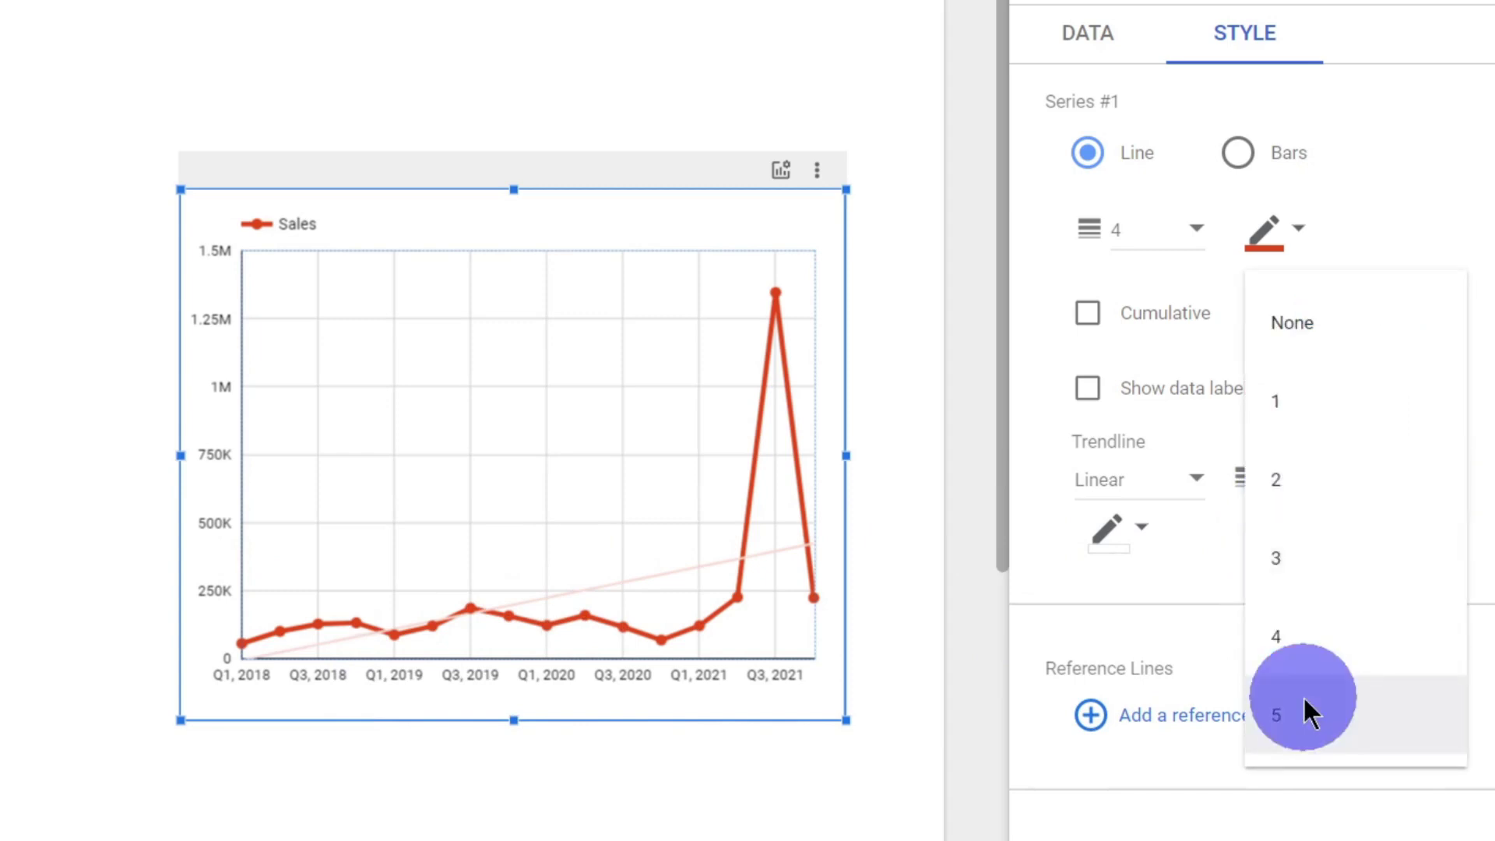
{"action": "left_click", "coordinate": [1110, 549]}
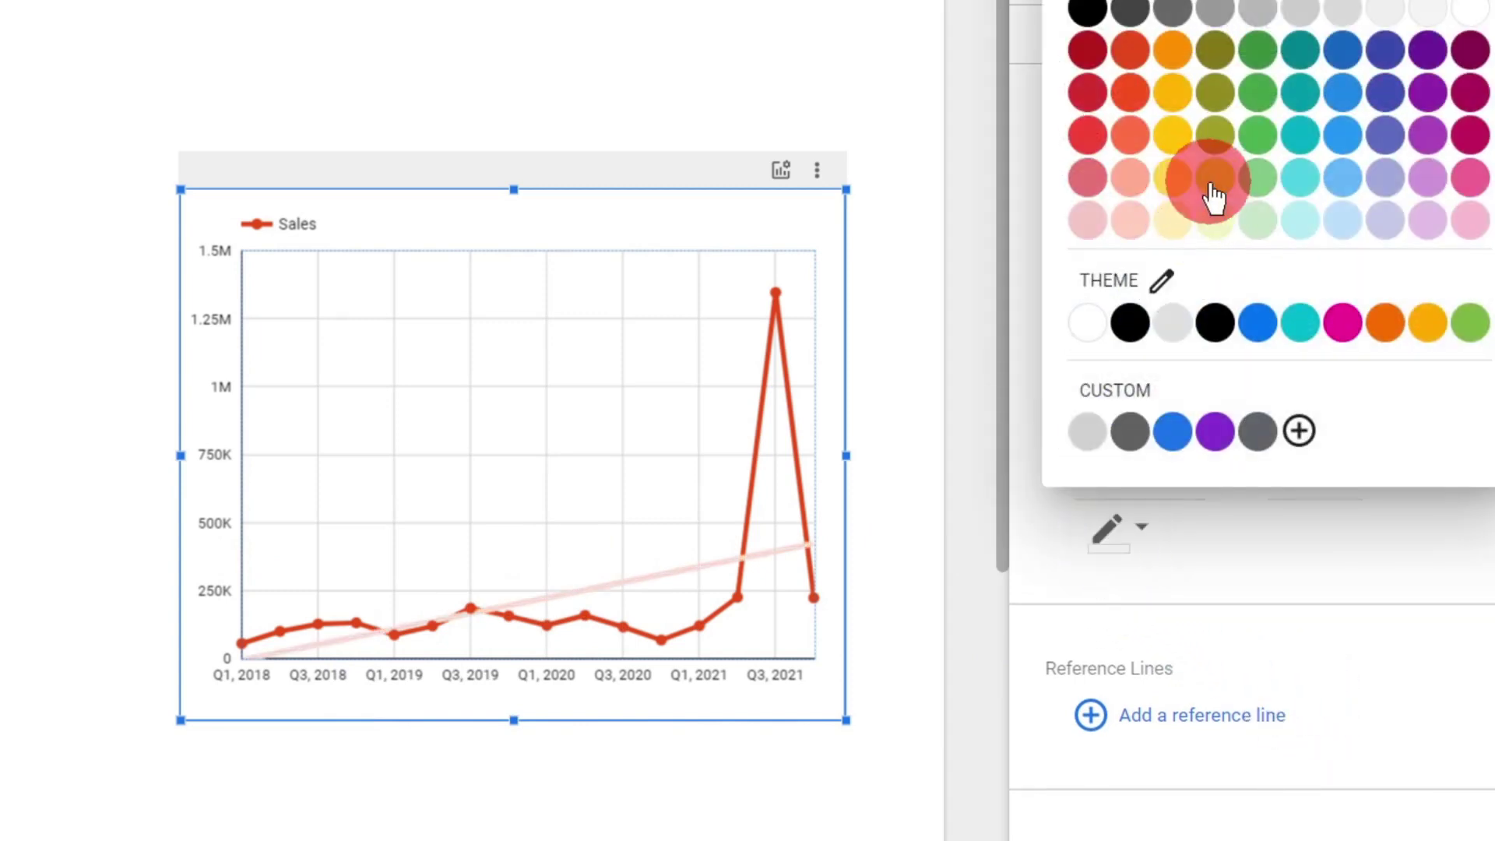
{"action": "left_click", "coordinate": [1428, 324]}
Step: Add a reference line to the chart at the constant value 250000 and label it "Target sales"
{"action": "scroll", "coordinate": [1390, 414], "scroll_direction": "down", "scroll_amount": 5}
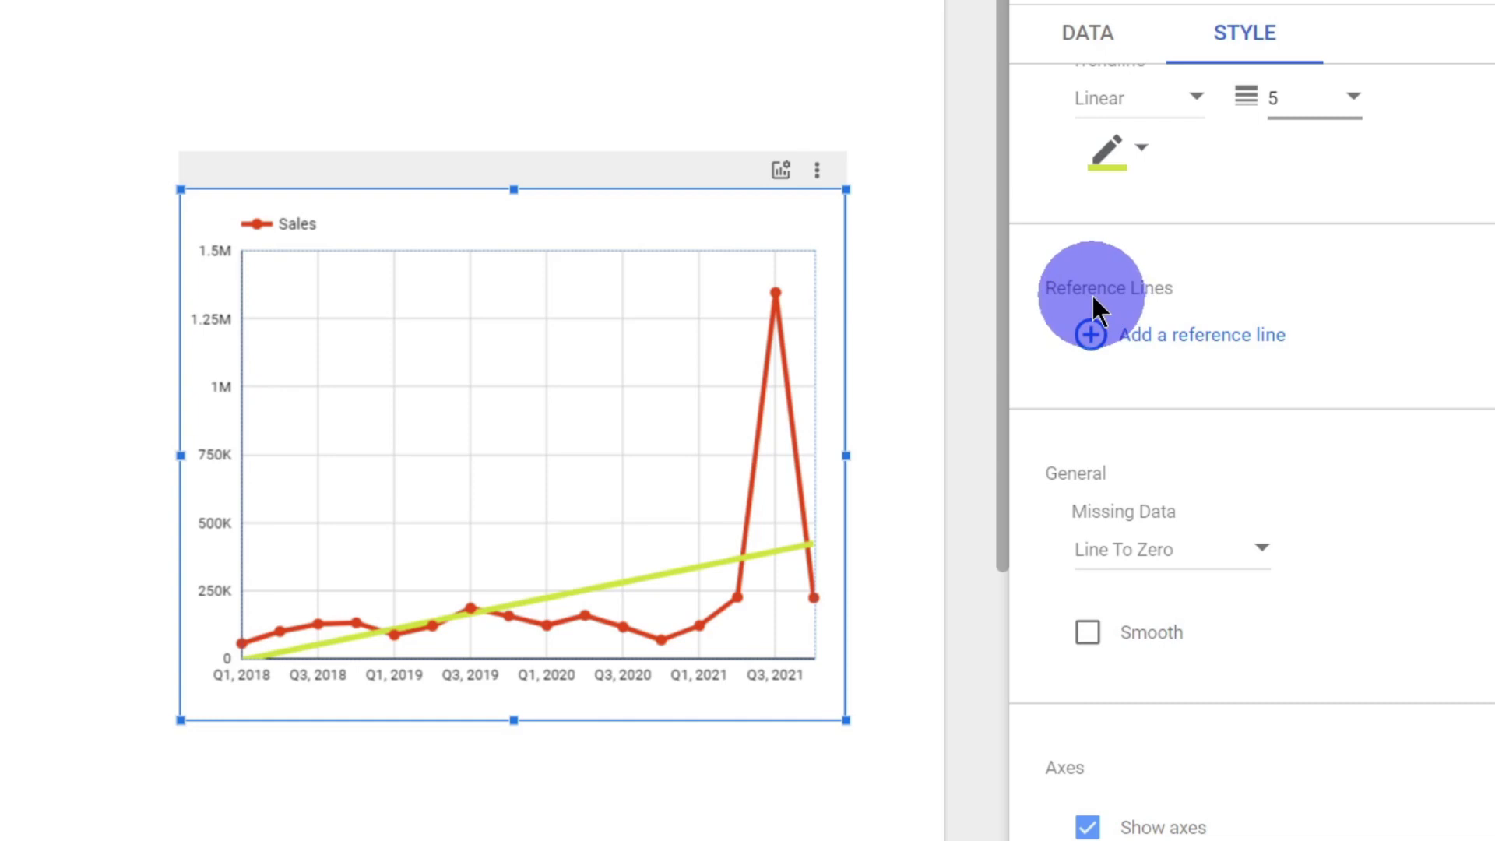
{"action": "left_click", "coordinate": [1184, 342]}
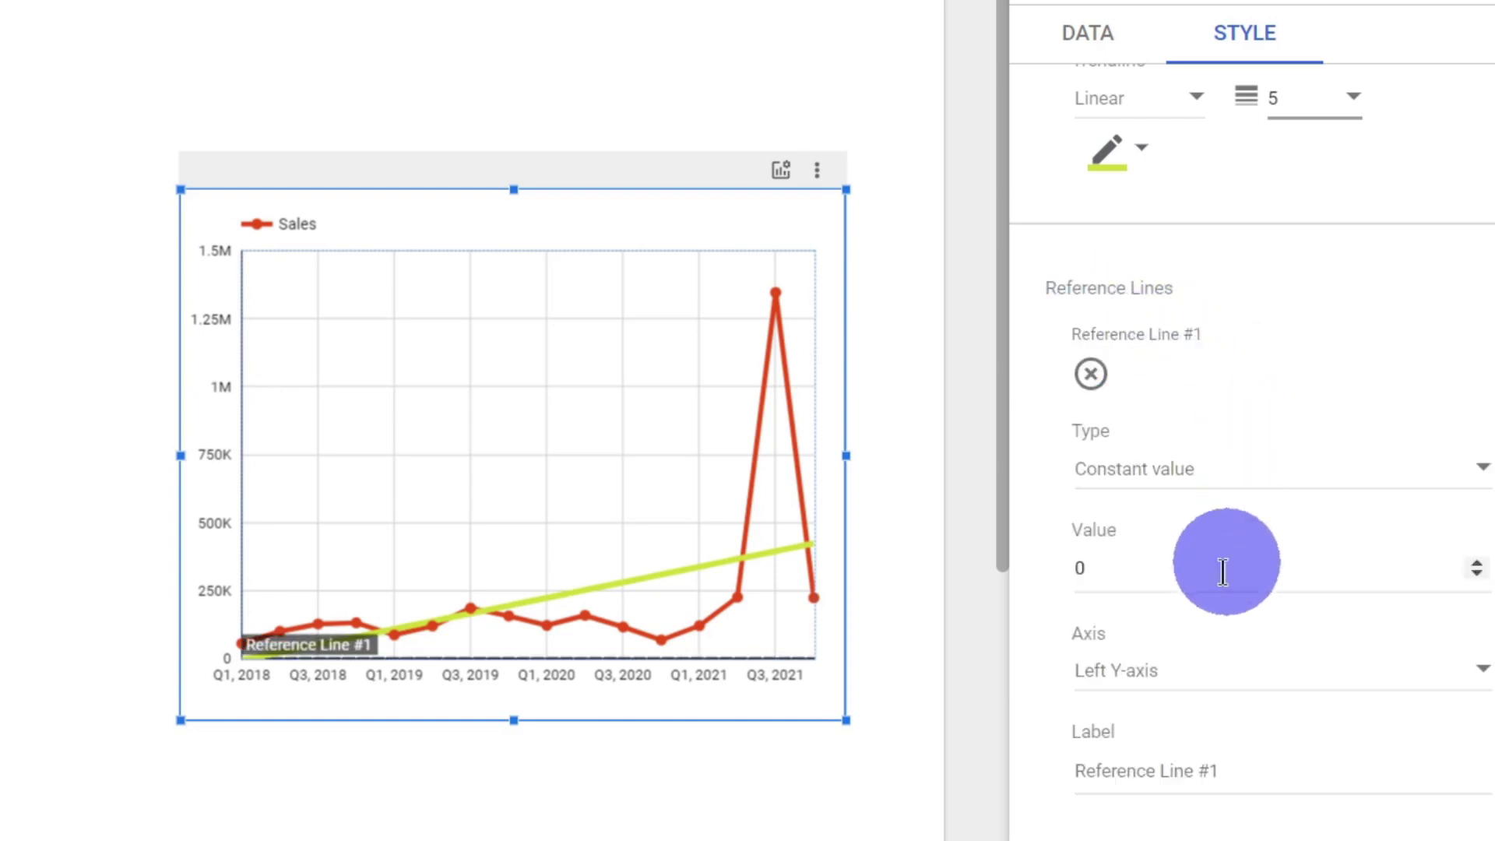
{"action": "left_click", "coordinate": [1191, 550]}
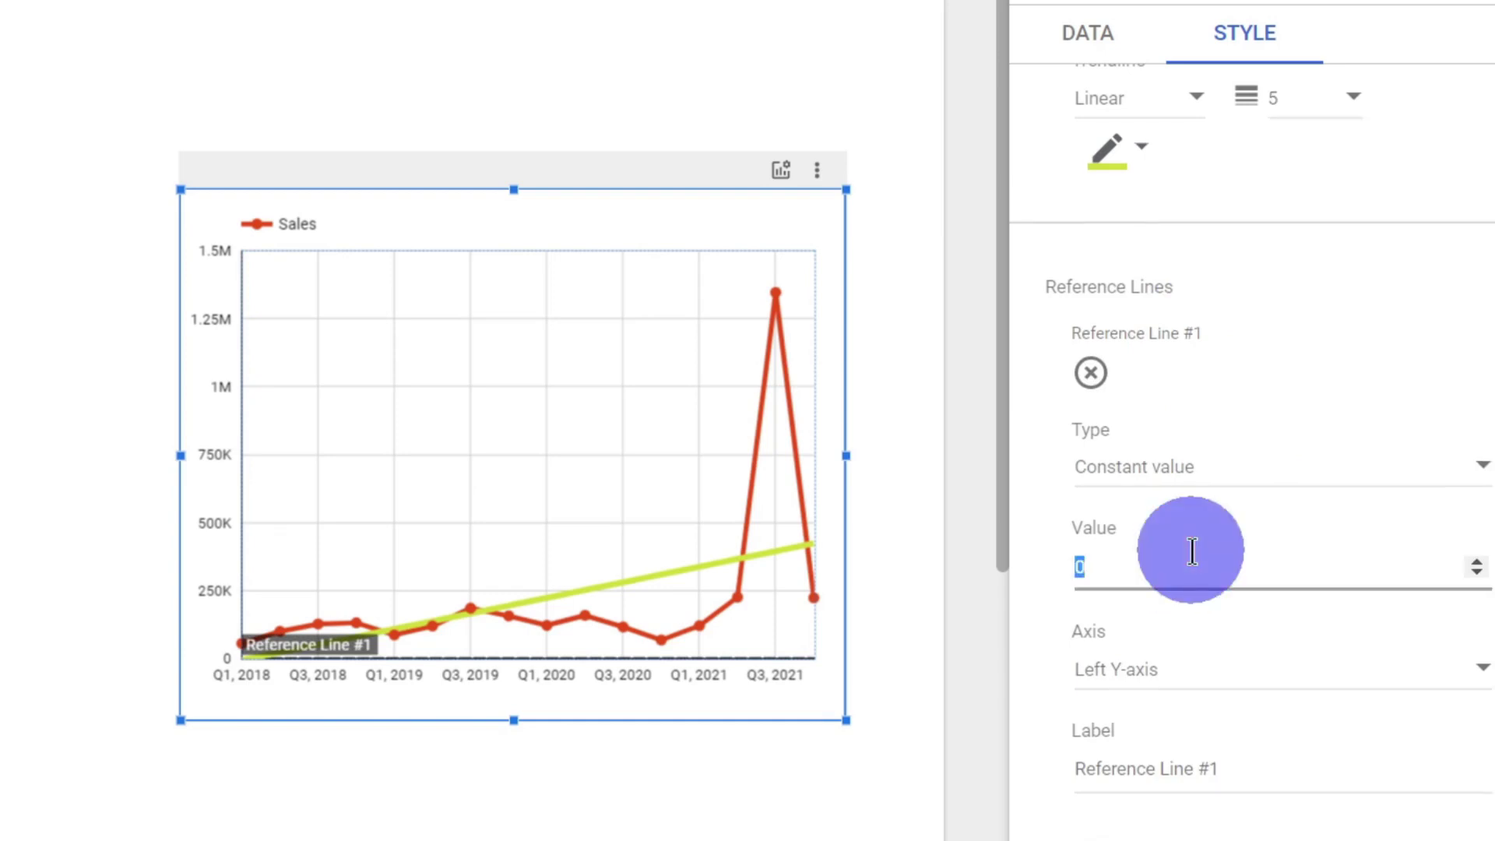
{"action": "type", "text": "250000"}
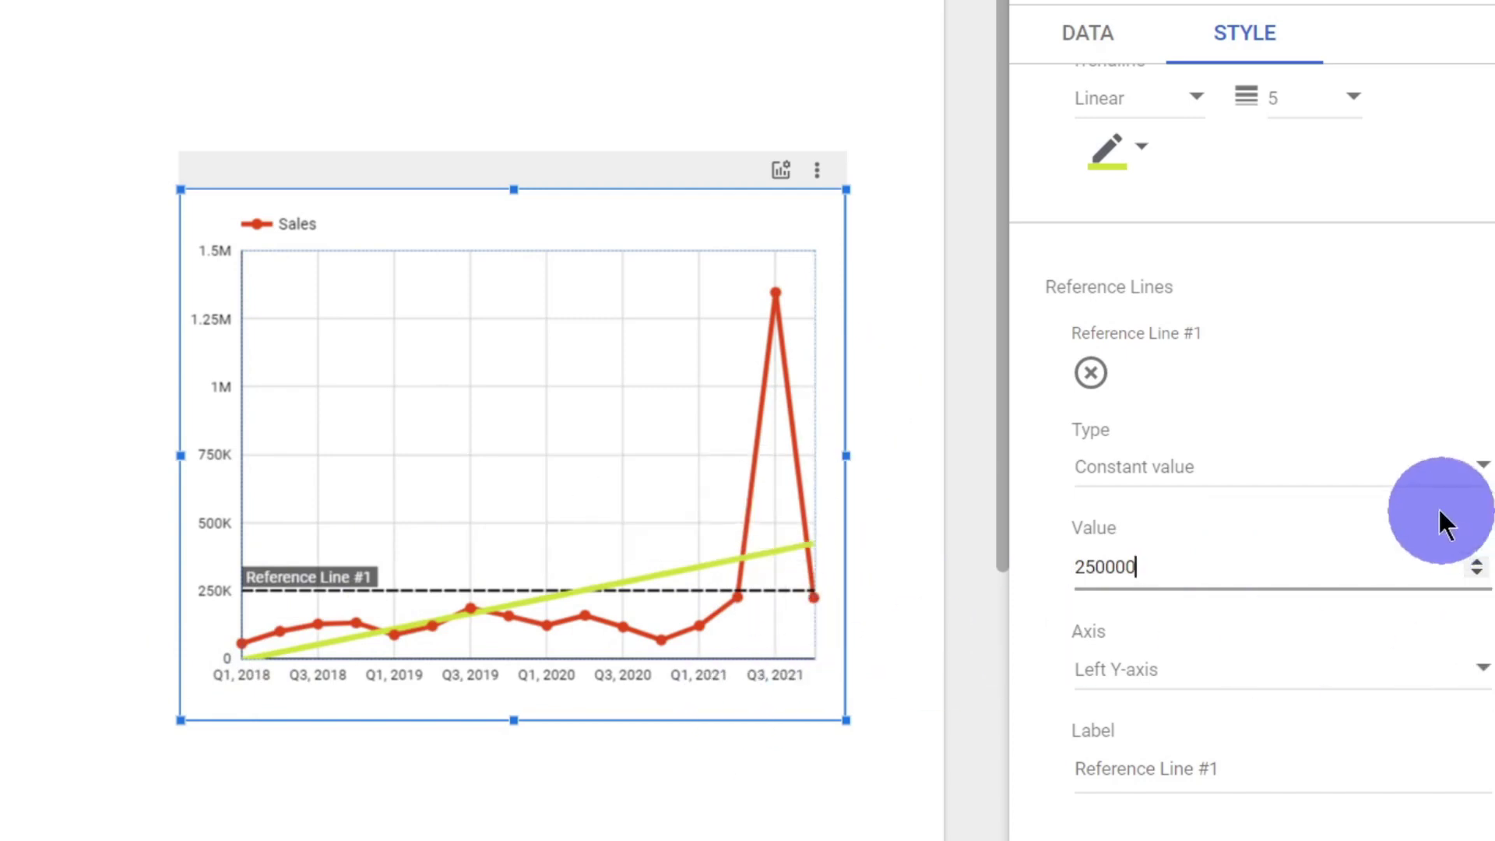
{"action": "left_click", "coordinate": [1279, 767]}
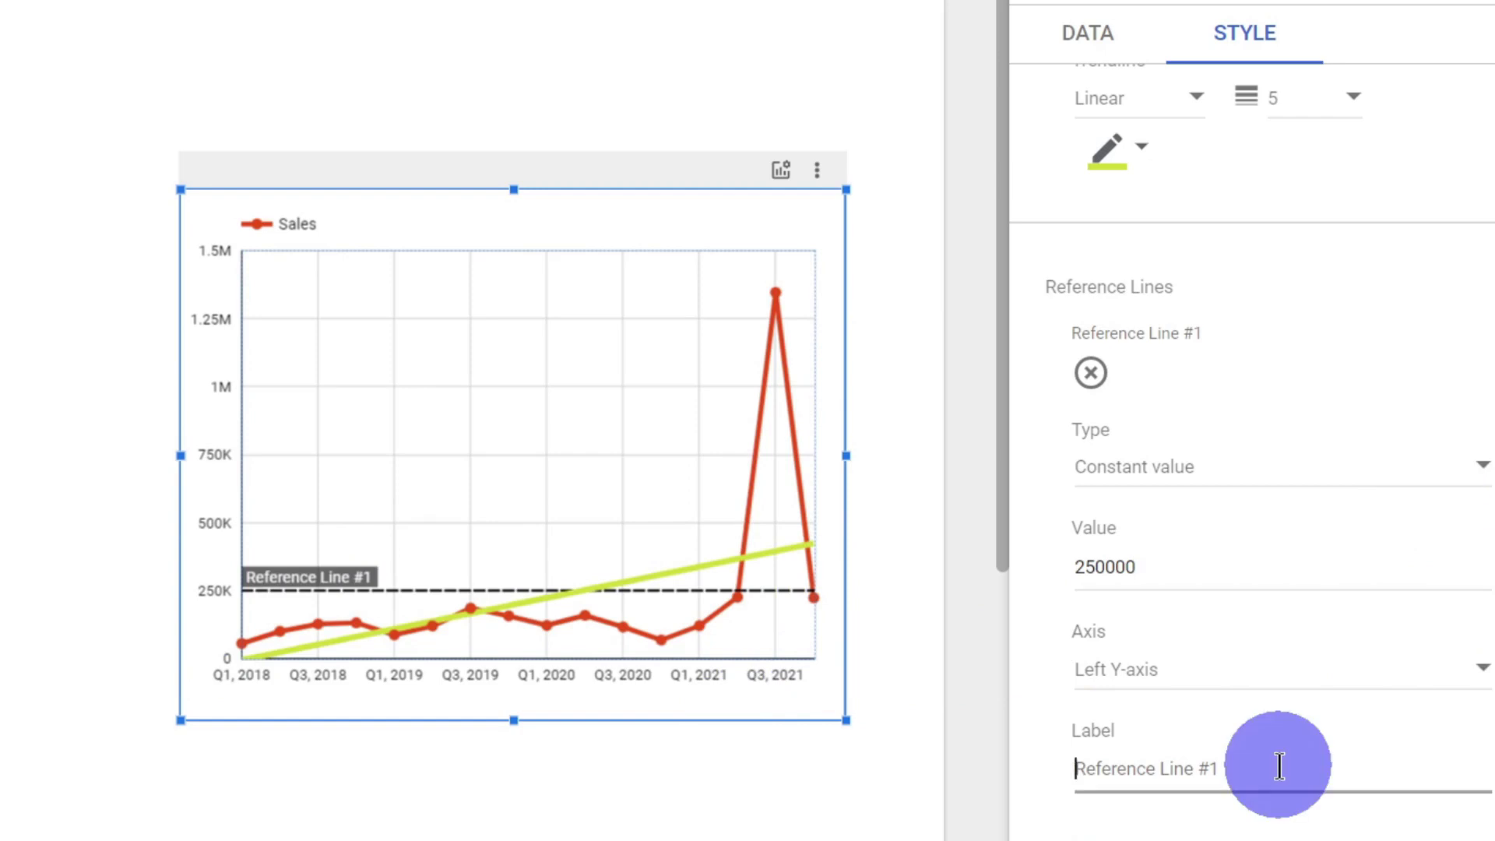
{"action": "key", "text": "ctrl+a"}
{"action": "type", "text": "T"}
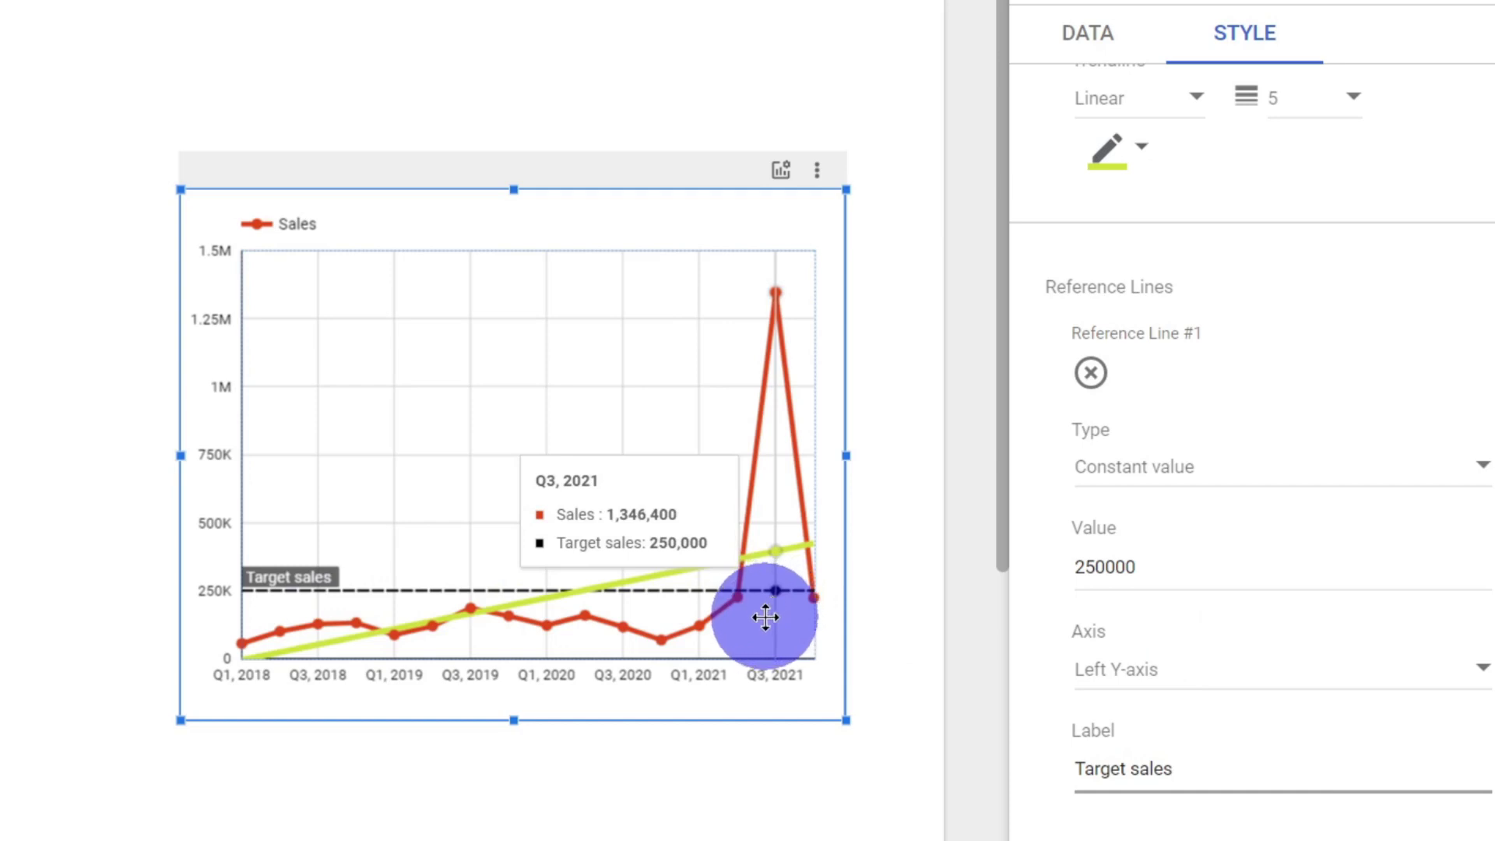
Step: Change the "Target sales" reference line's type to Metric and review its remaining options
{"action": "left_click", "coordinate": [1357, 477]}
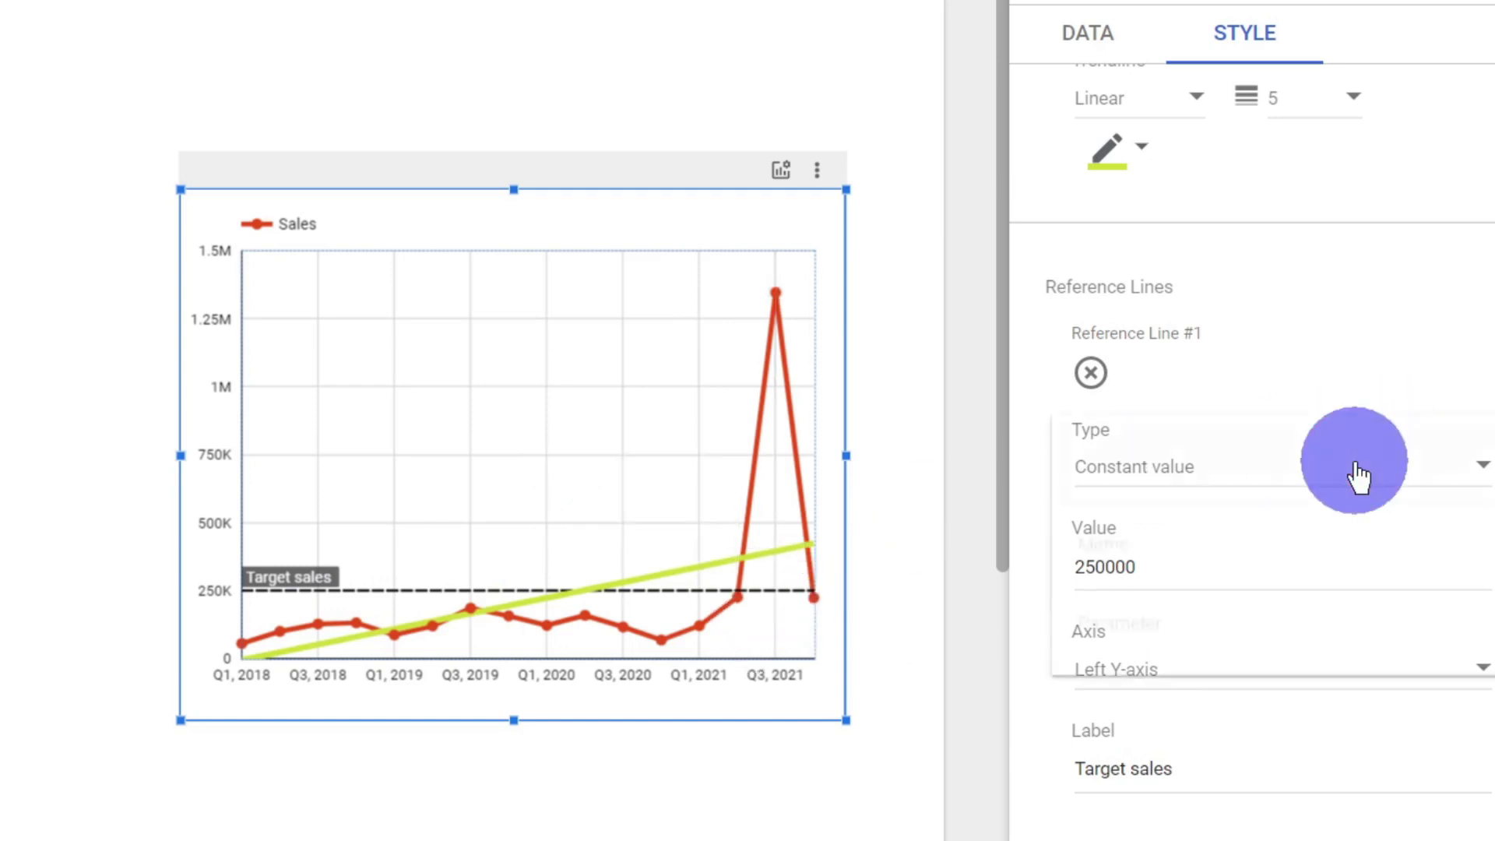
{"action": "left_click", "coordinate": [1281, 565]}
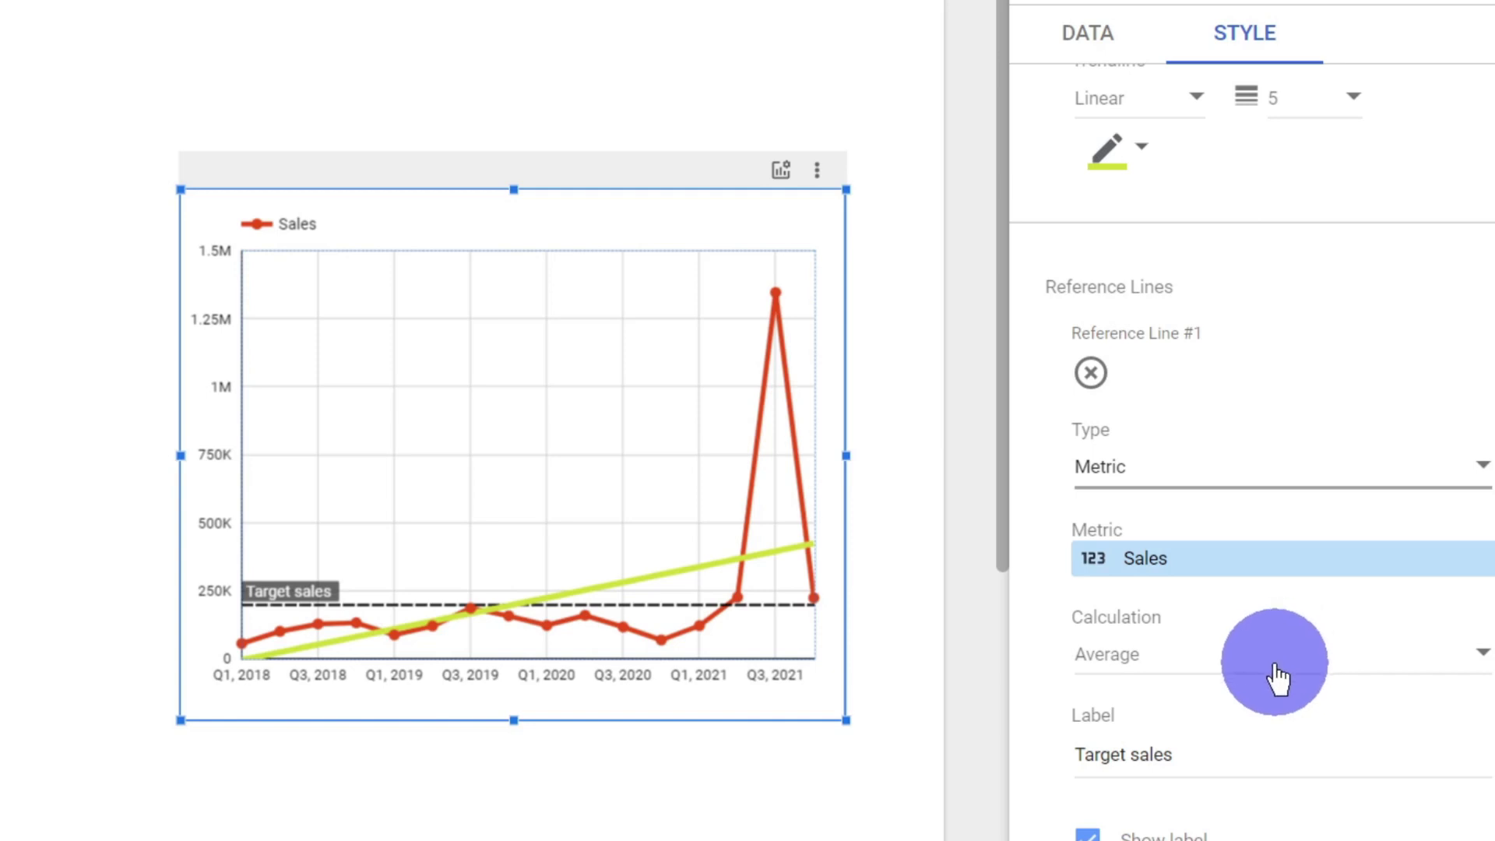
{"action": "scroll", "coordinate": [1257, 624], "scroll_direction": "down", "scroll_amount": 5}
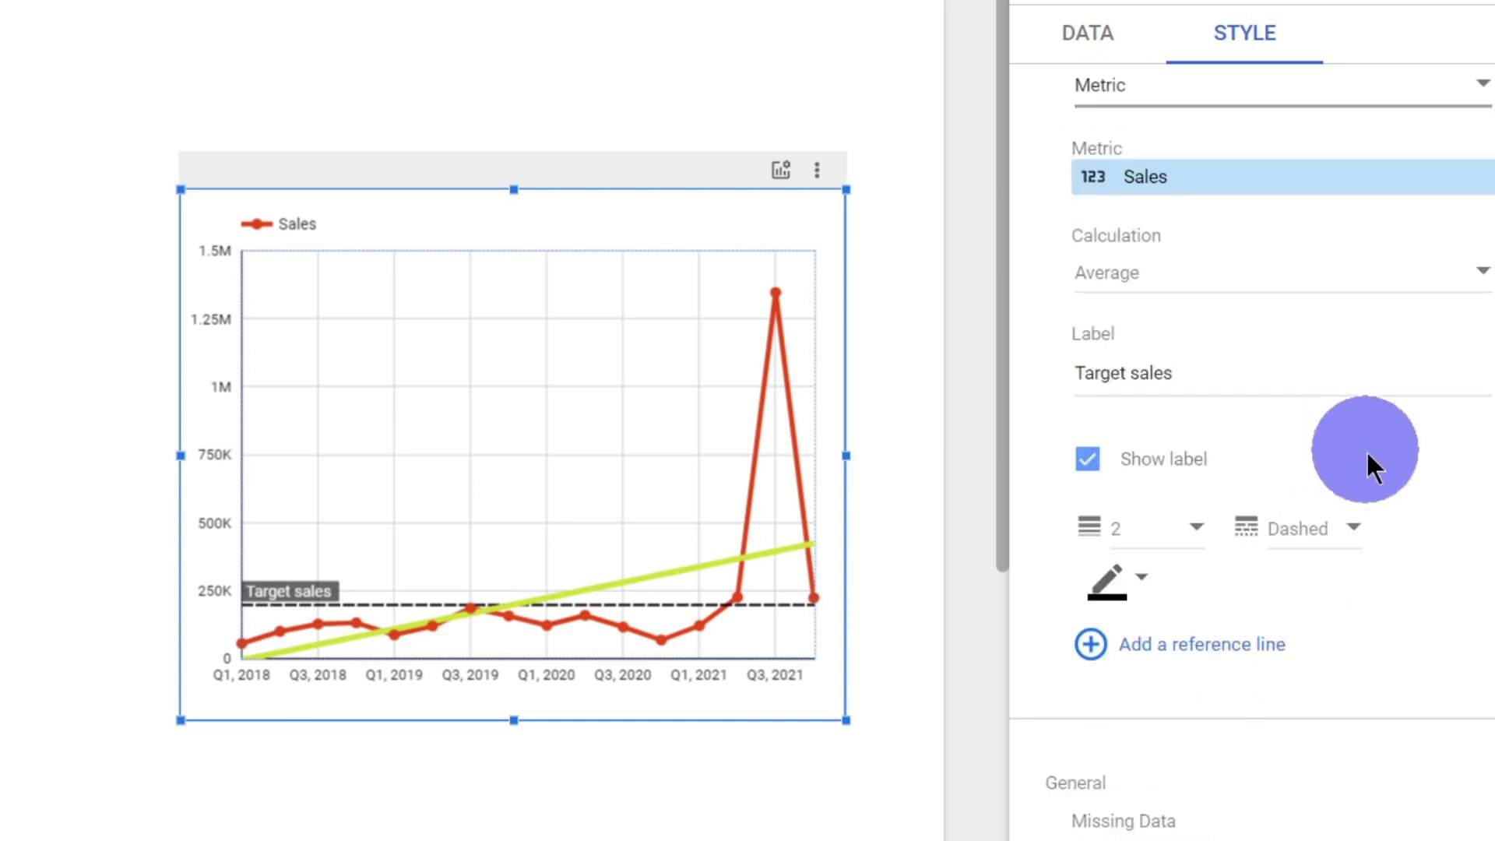
{"action": "scroll", "coordinate": [1361, 534], "scroll_direction": "up", "scroll_amount": 5}
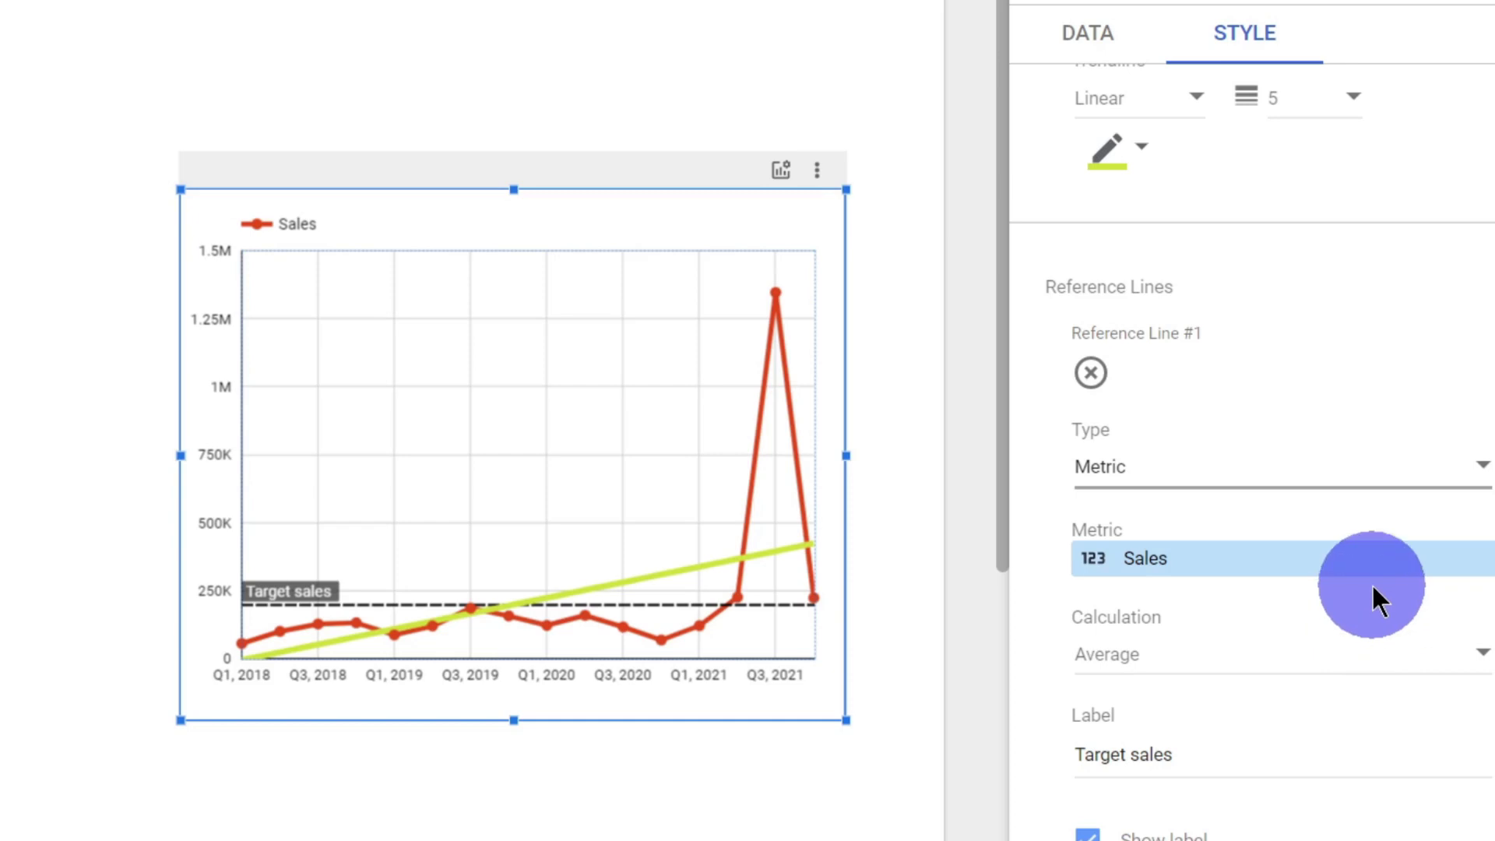
{"action": "scroll", "coordinate": [1363, 599], "scroll_direction": "down", "scroll_amount": 5}
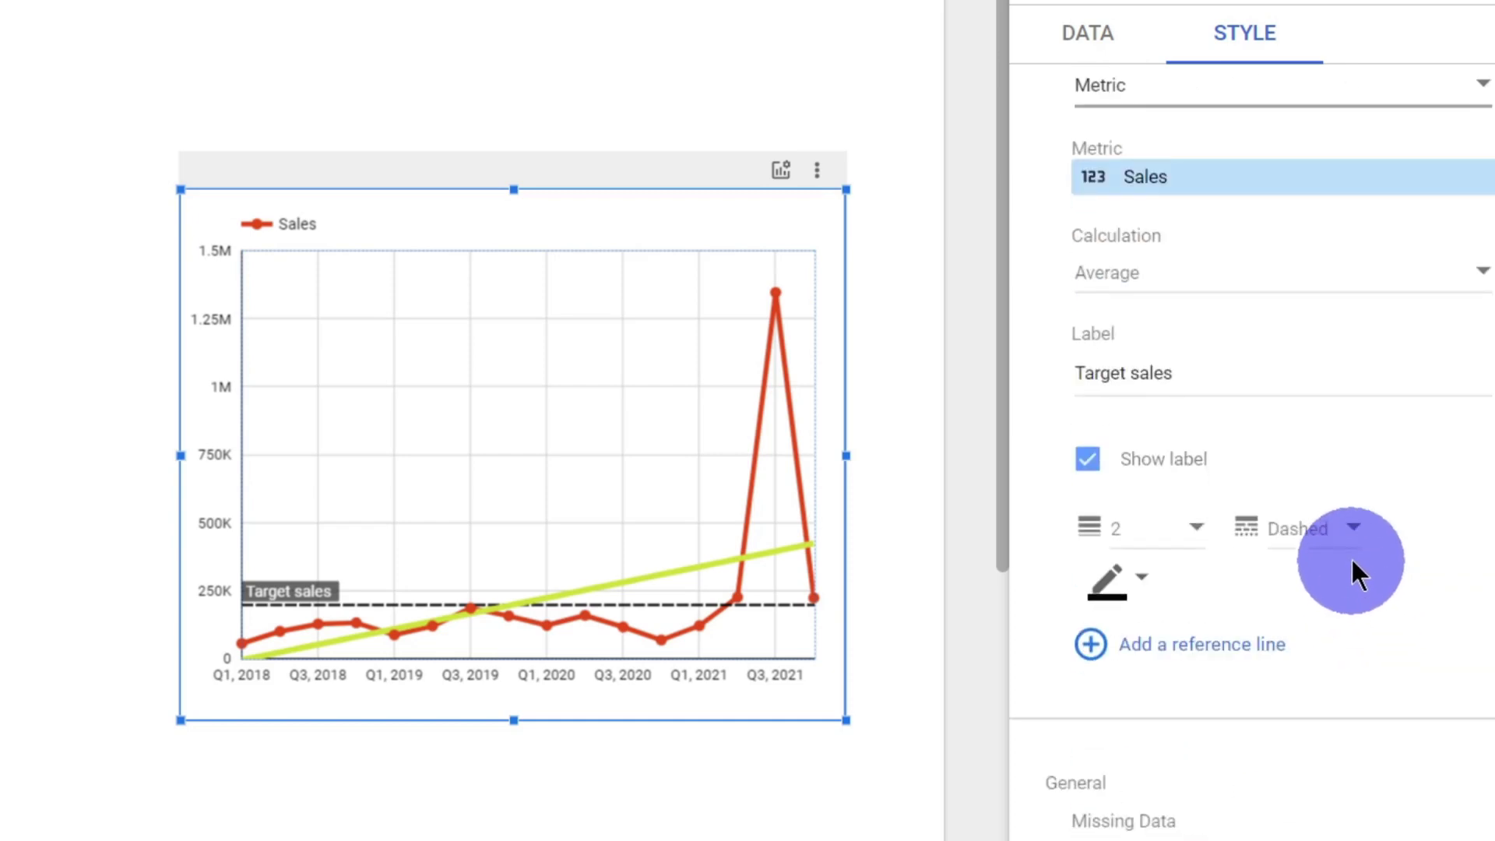
{"action": "scroll", "coordinate": [1353, 560], "scroll_direction": "down", "scroll_amount": 5}
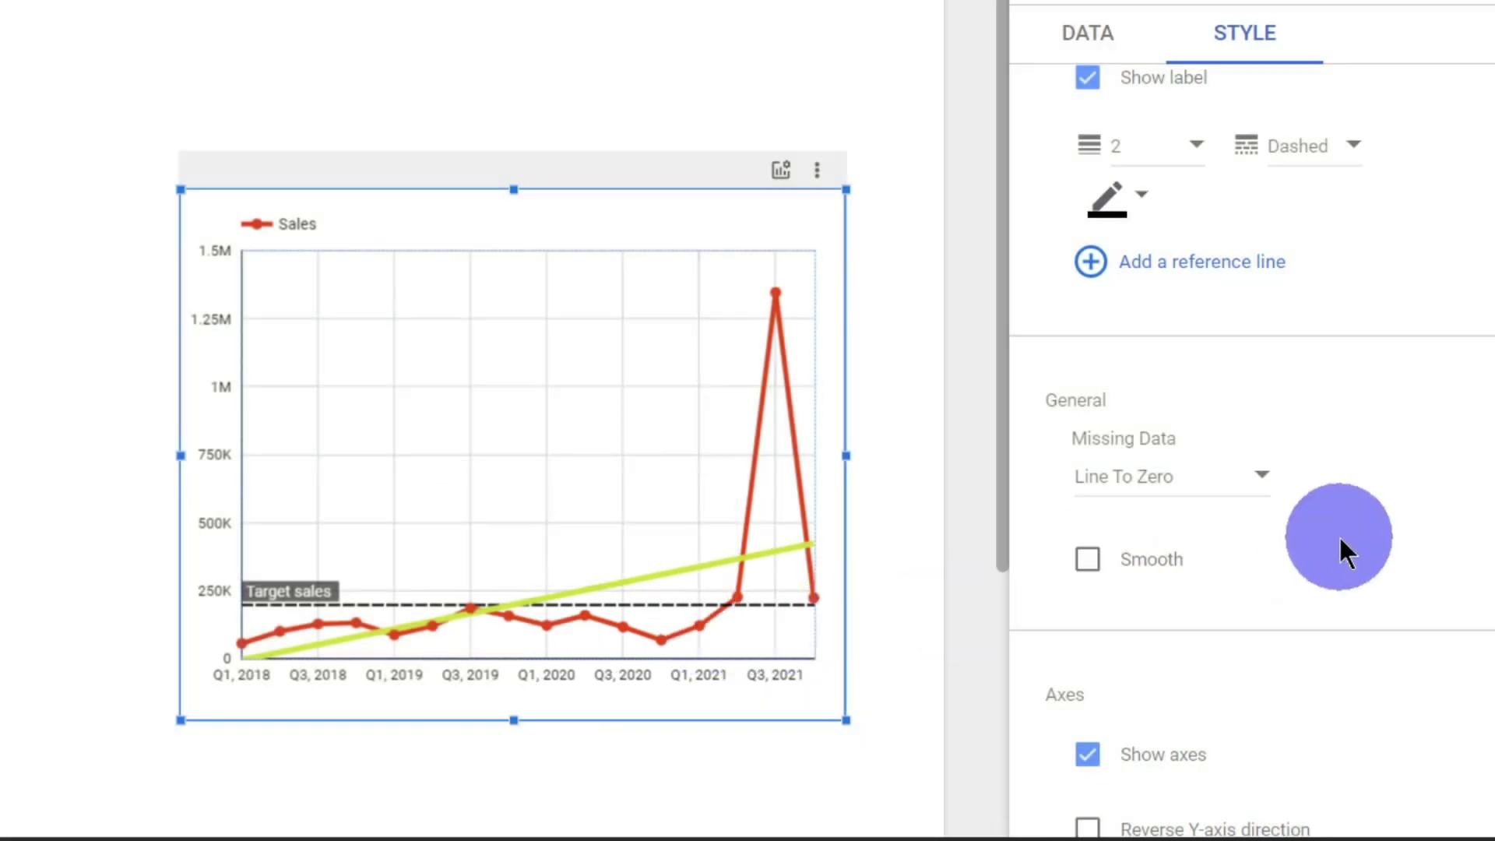
Step: Review the chart's missing data handling options and the axes settings below them
{"action": "left_click", "coordinate": [1241, 478]}
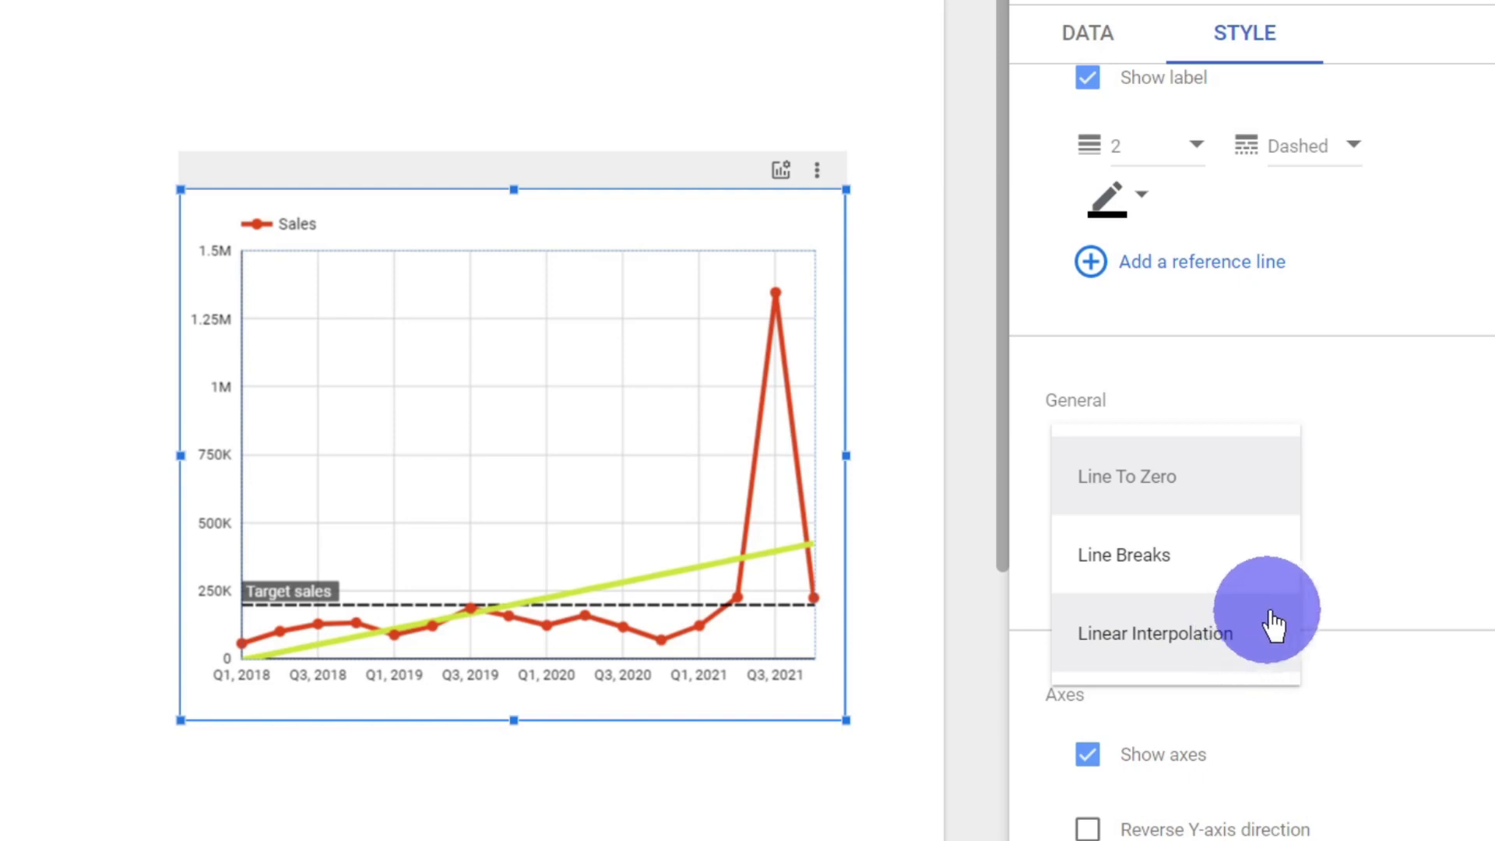
{"action": "left_click", "coordinate": [1358, 573]}
{"action": "scroll", "coordinate": [1367, 578], "scroll_direction": "down", "scroll_amount": 2}
{"action": "scroll", "coordinate": [1369, 572], "scroll_direction": "down", "scroll_amount": 3}
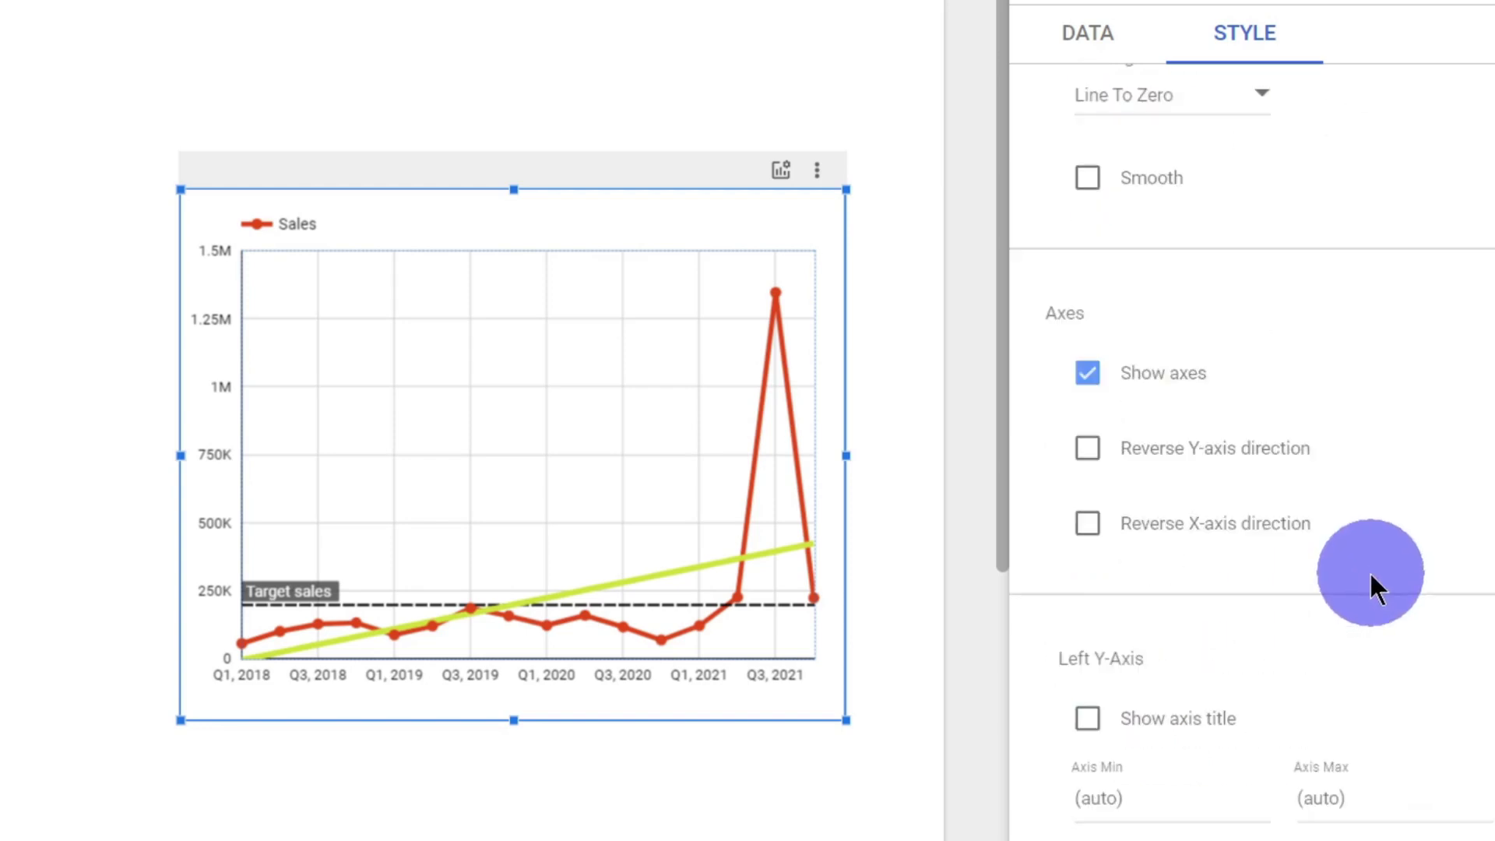
Step: Remove the "Target sales" reference line from the chart
{"action": "scroll", "coordinate": [1327, 530], "scroll_direction": "up", "scroll_amount": 4}
{"action": "scroll", "coordinate": [1327, 534], "scroll_direction": "up", "scroll_amount": 6}
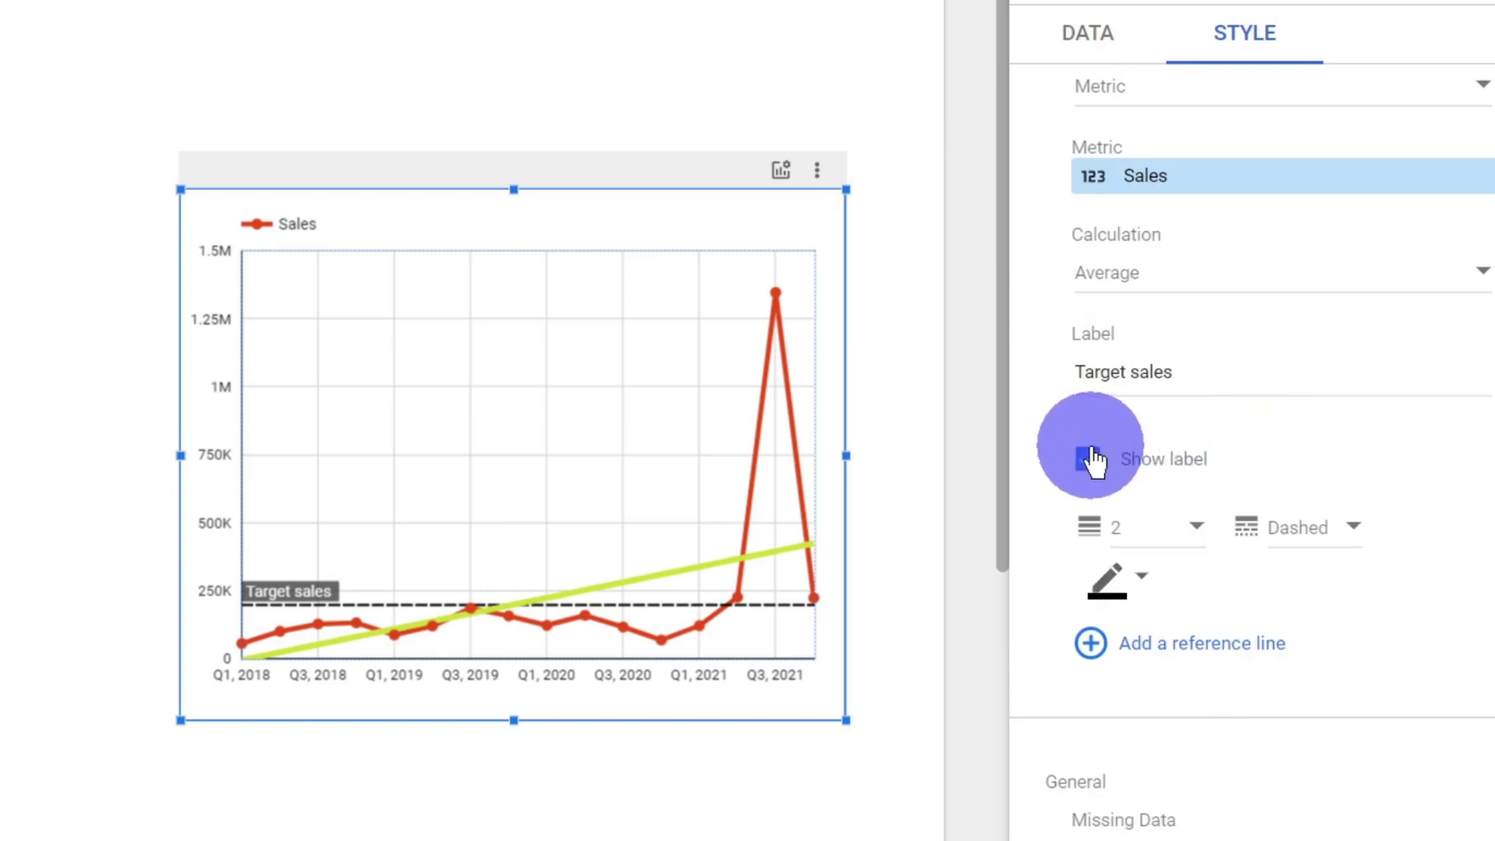
{"action": "scroll", "coordinate": [1091, 443], "scroll_direction": "up", "scroll_amount": 5}
{"action": "left_click", "coordinate": [1090, 374]}
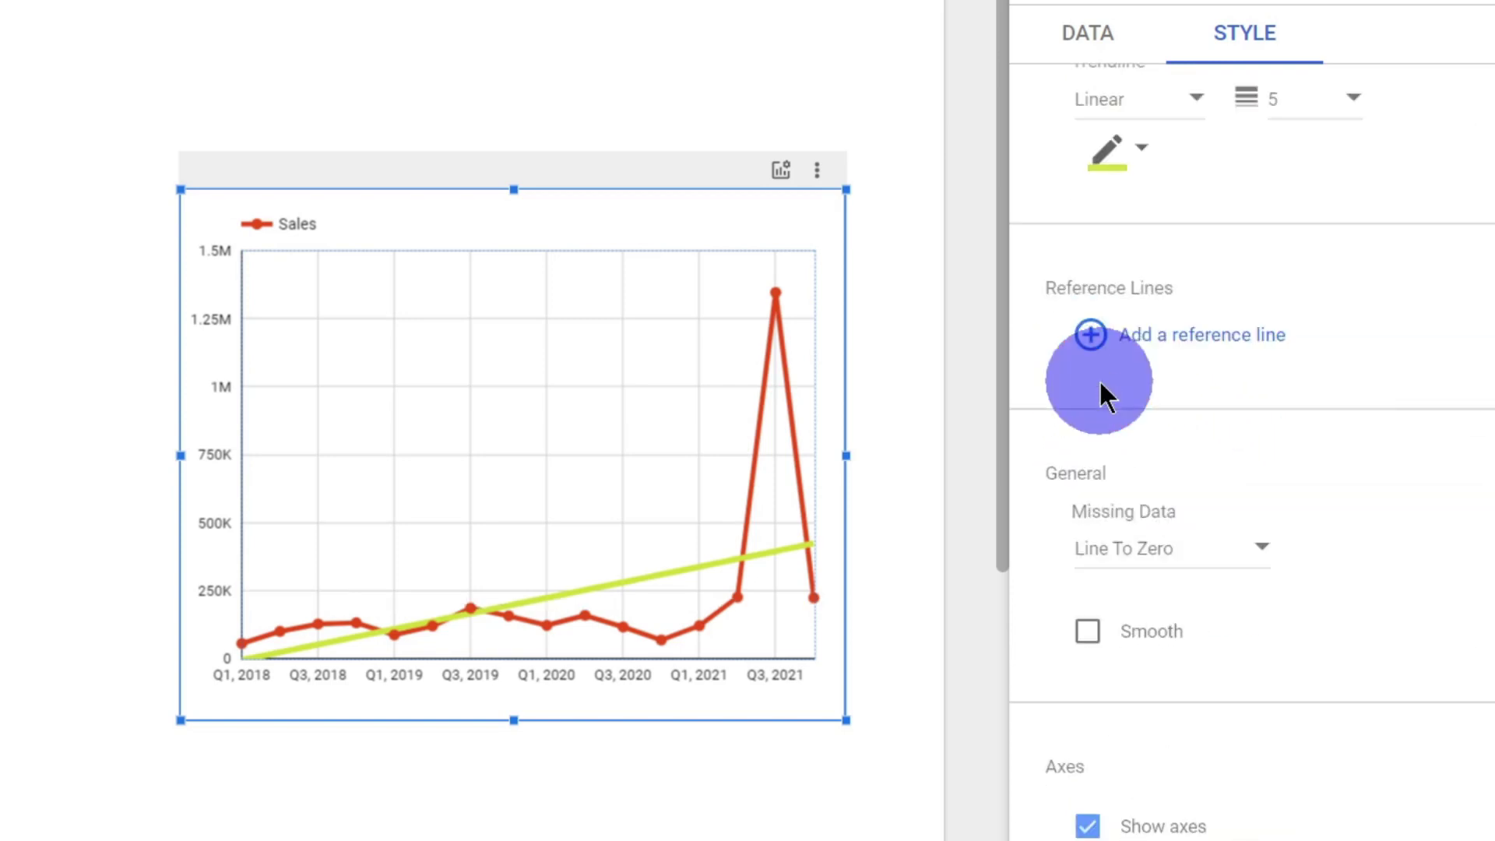
Step: Try hiding the chart's axes and reversing the X-axis direction, restoring each setting after previewing it
{"action": "scroll", "coordinate": [1353, 445], "scroll_direction": "down", "scroll_amount": 5}
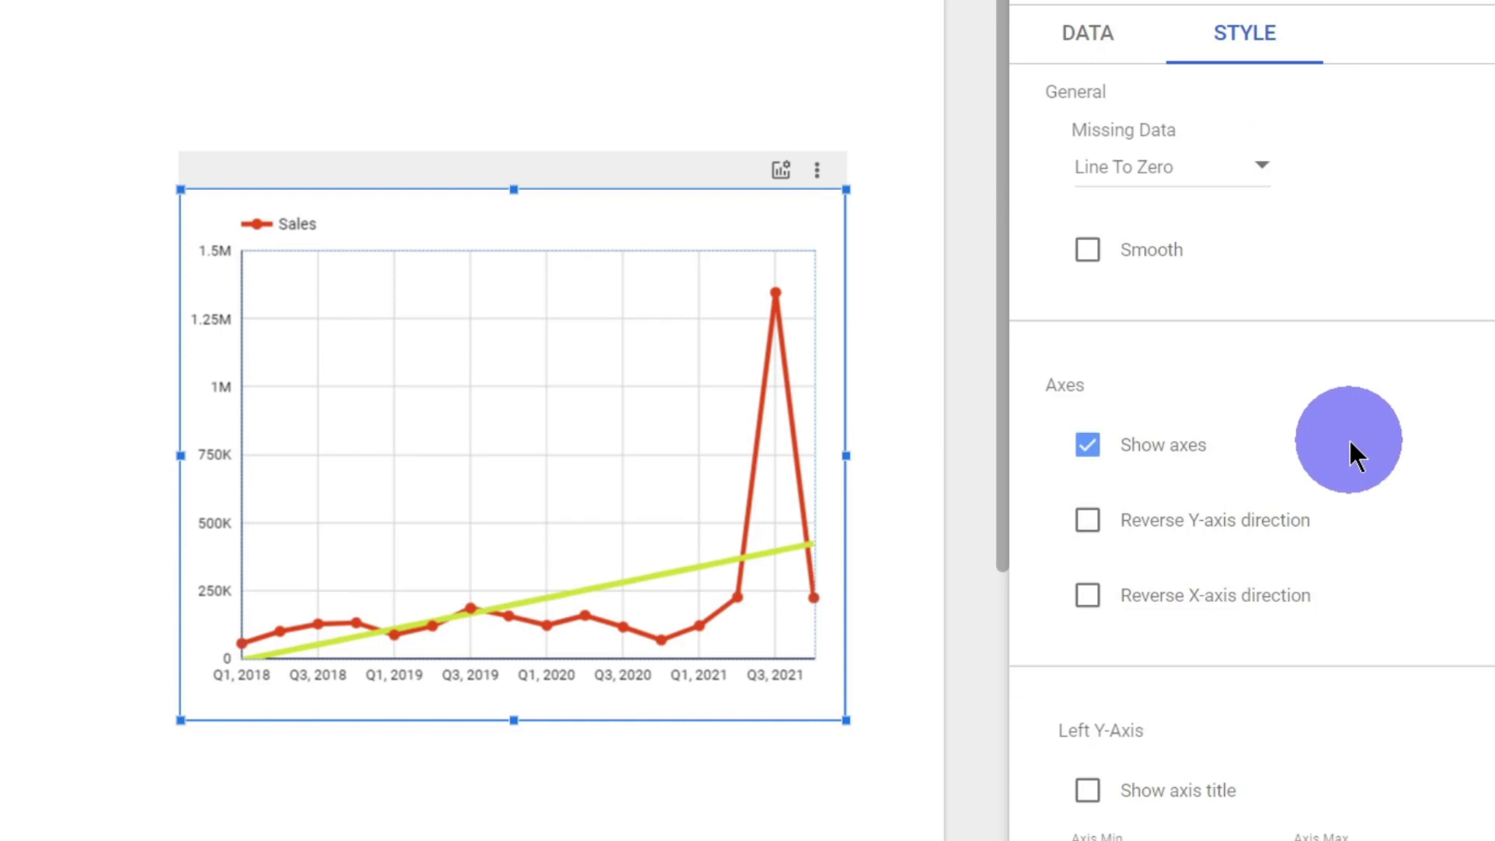
{"action": "left_click", "coordinate": [1141, 465]}
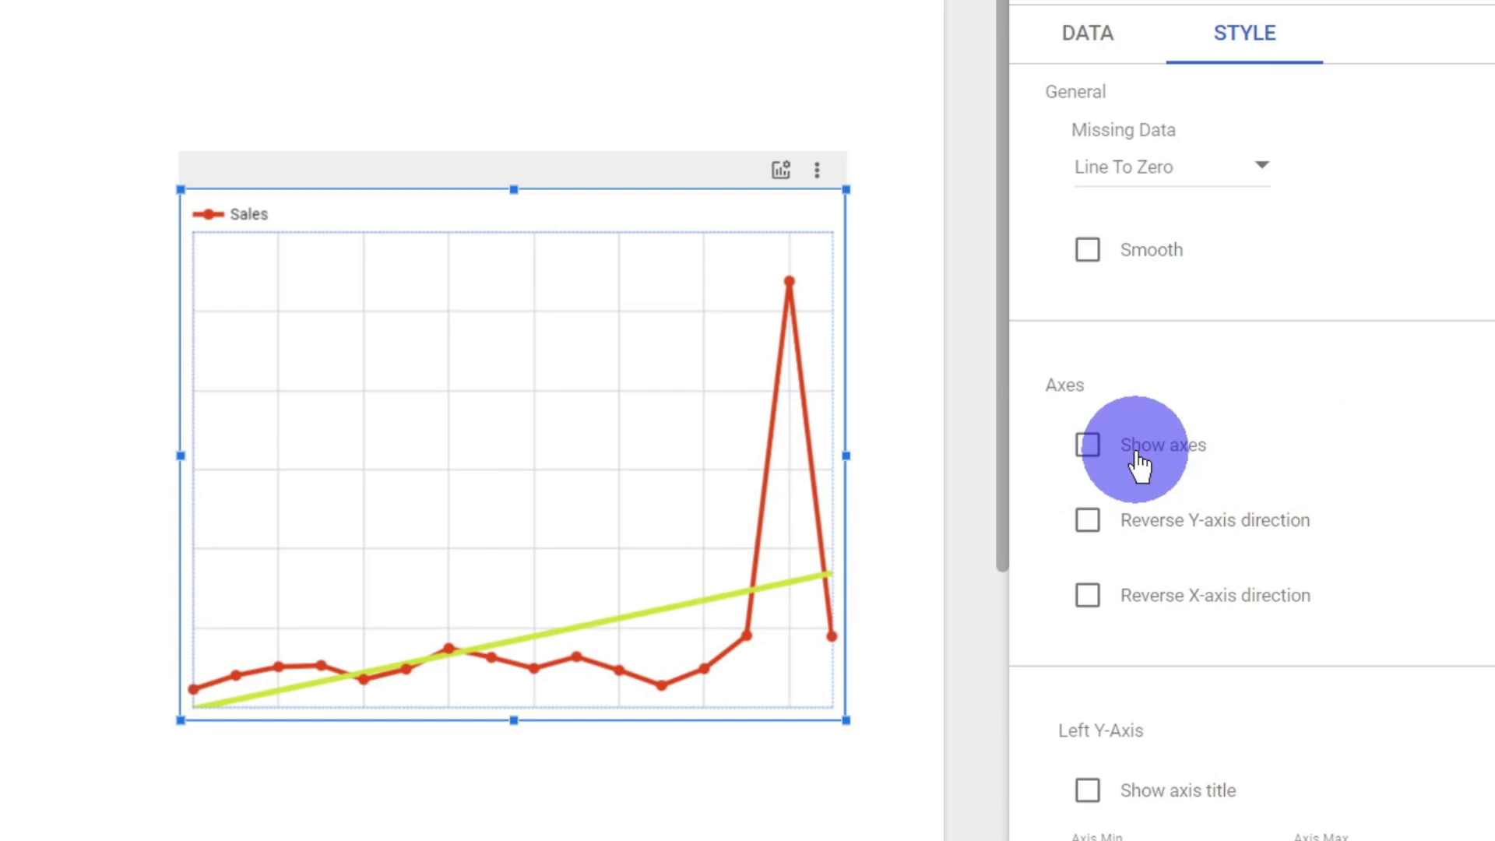
{"action": "left_click", "coordinate": [1141, 465]}
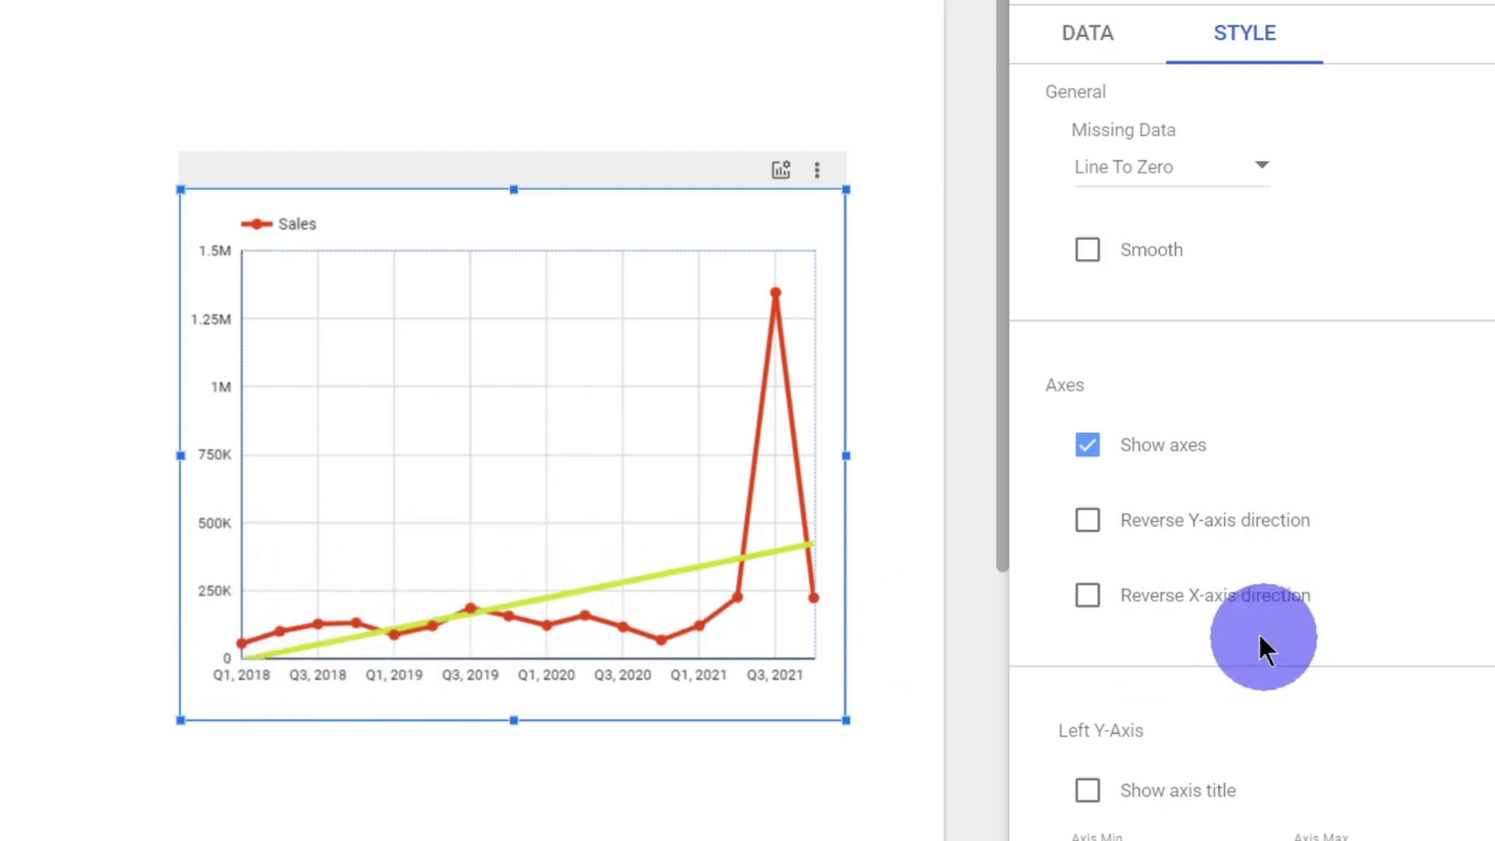
{"action": "left_click", "coordinate": [1088, 596]}
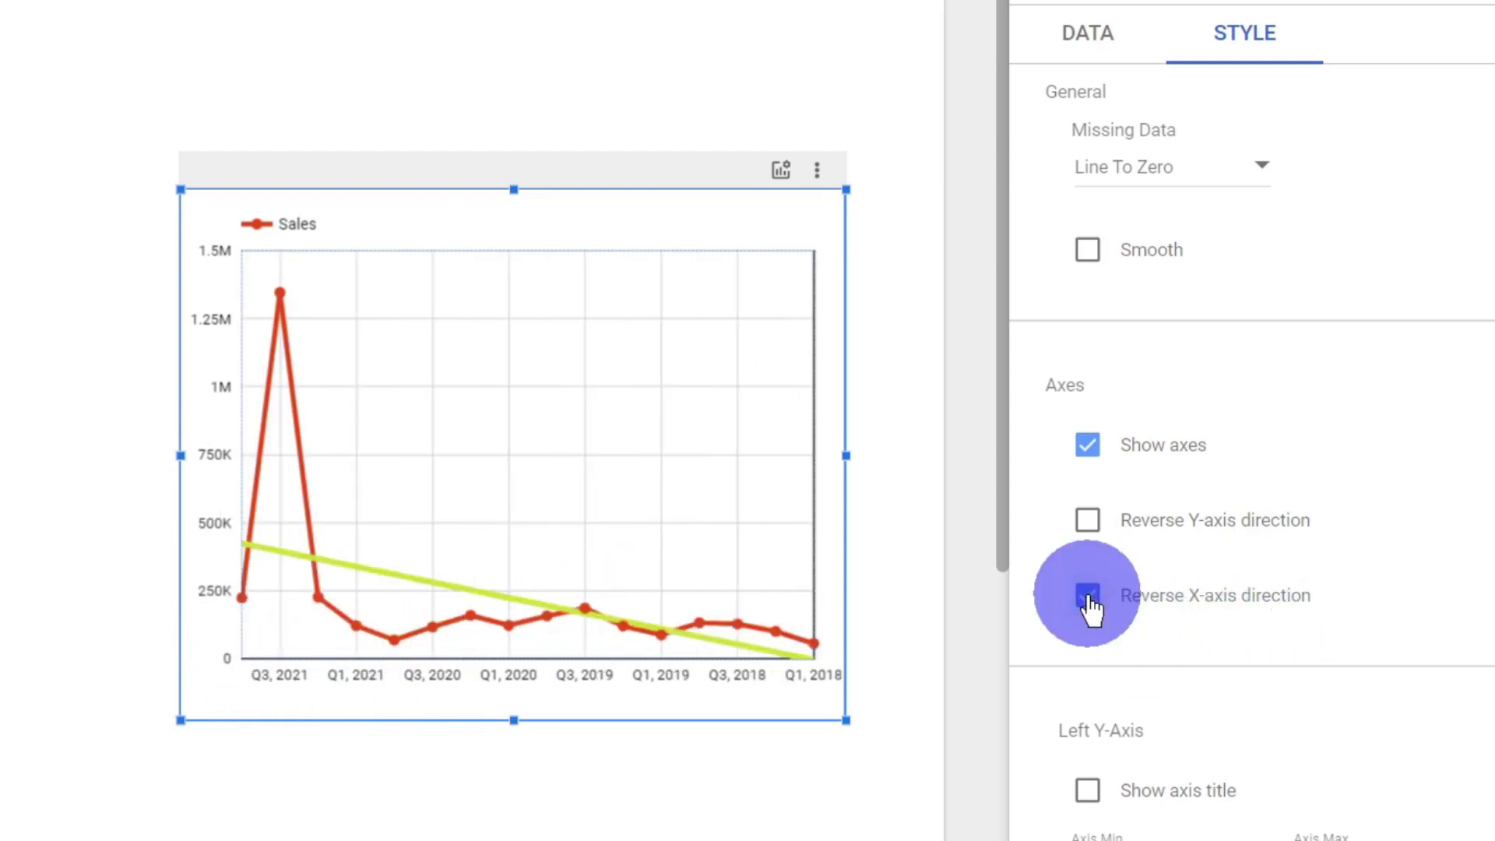
{"action": "left_click", "coordinate": [1088, 597]}
Step: Show the axis title on the chart's left Y-axis
{"action": "scroll", "coordinate": [1254, 534], "scroll_direction": "down", "scroll_amount": 5}
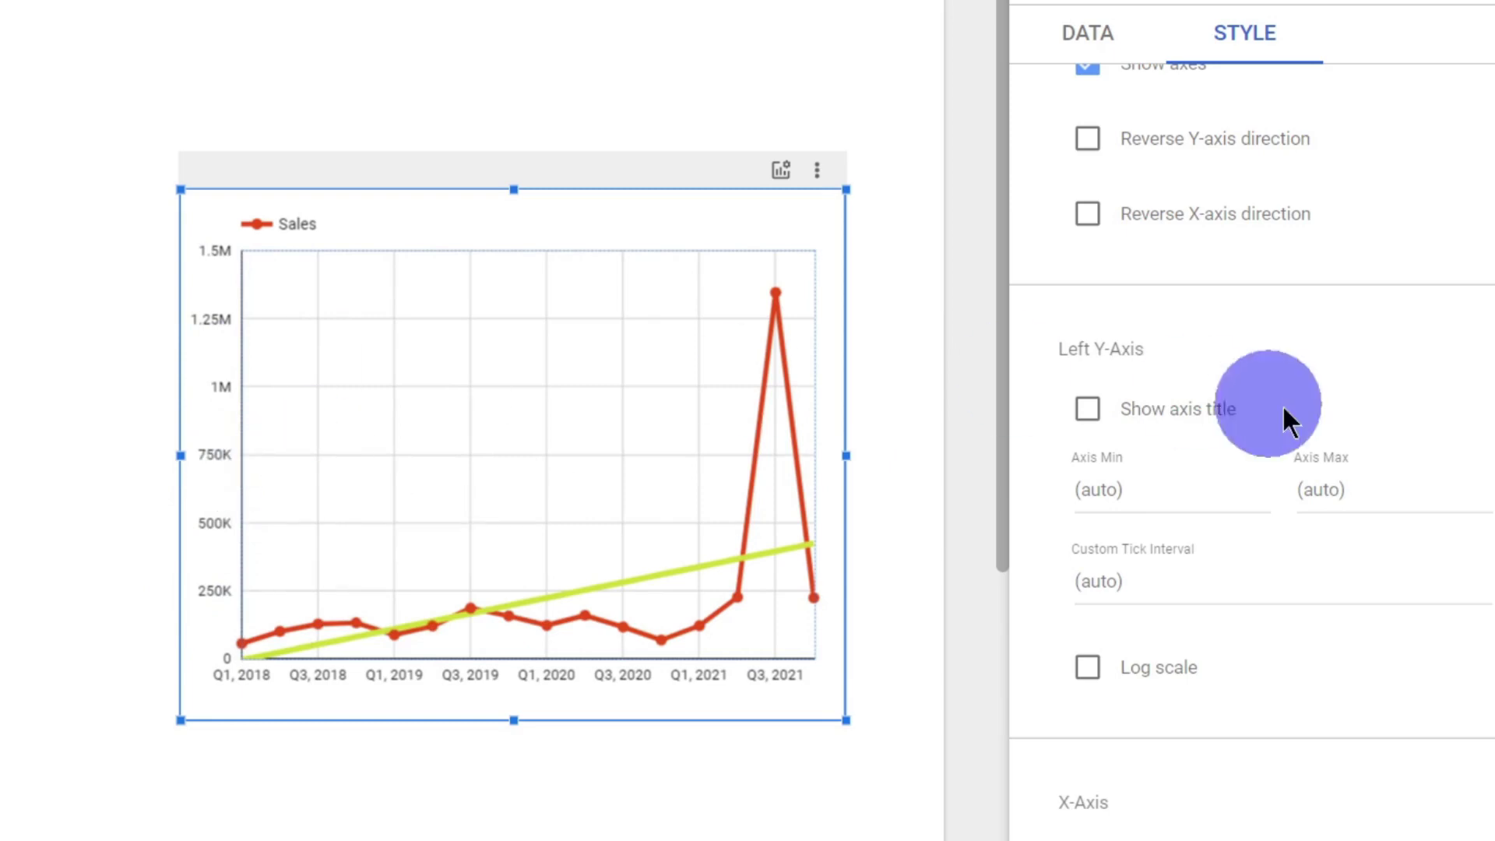
{"action": "left_click", "coordinate": [1198, 423]}
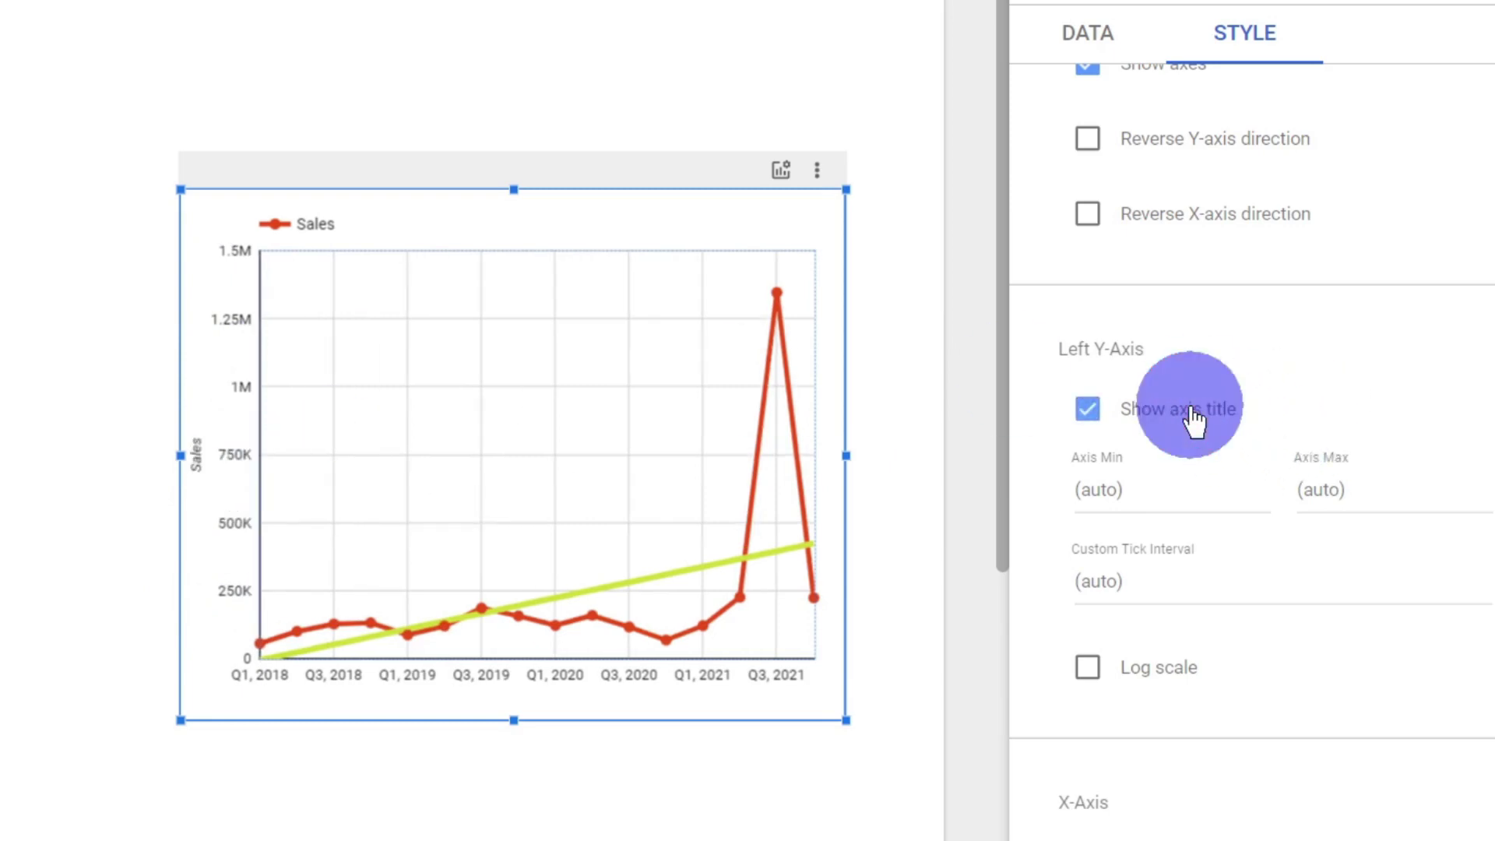
{"action": "left_click", "coordinate": [1133, 496]}
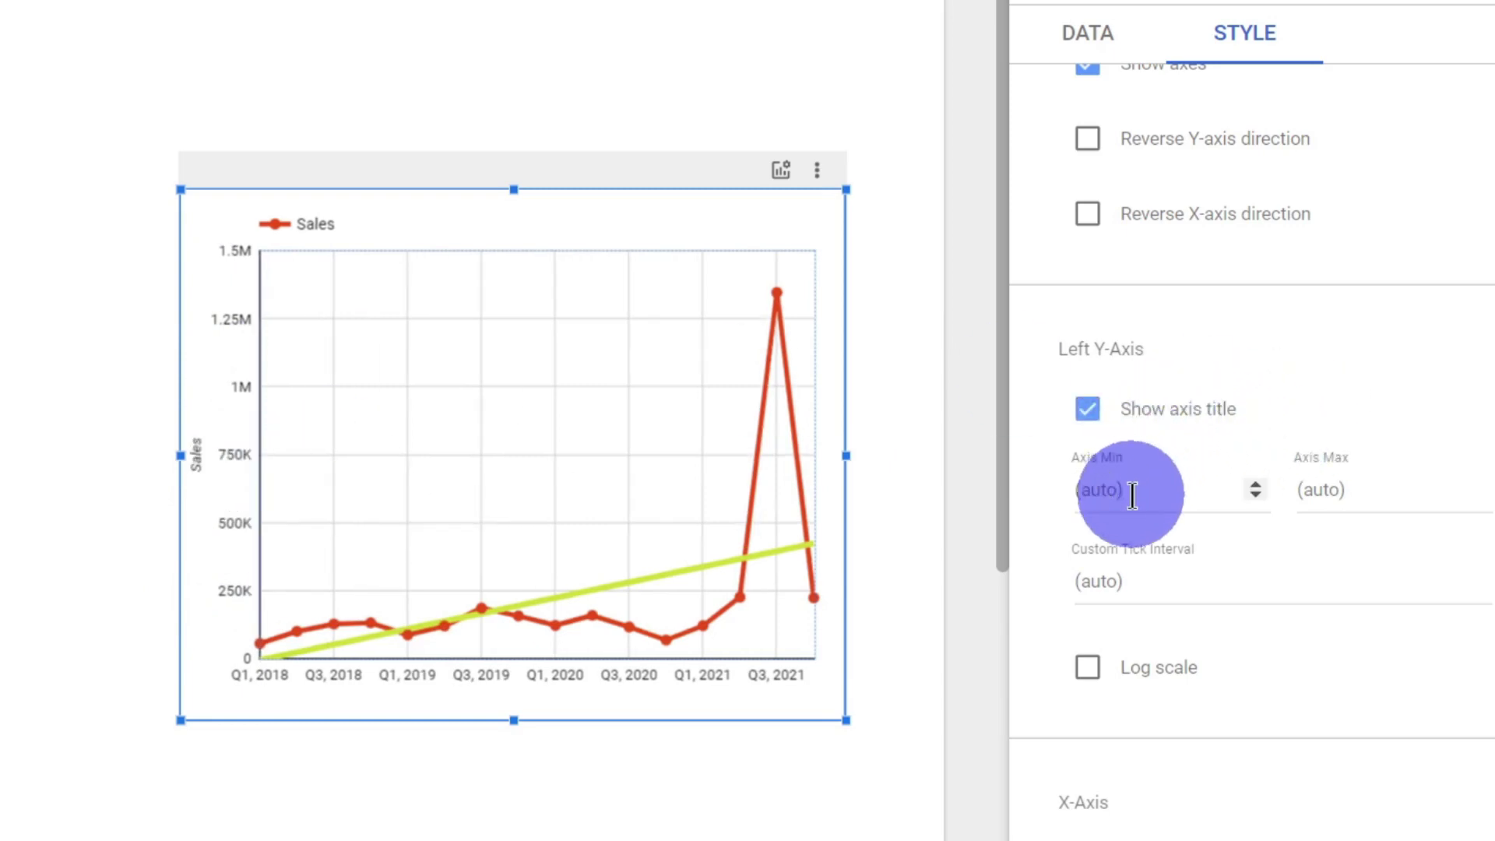
Step: Set the left Y-axis maximum to 1400000
{"action": "mouse_move", "coordinate": [770, 267]}
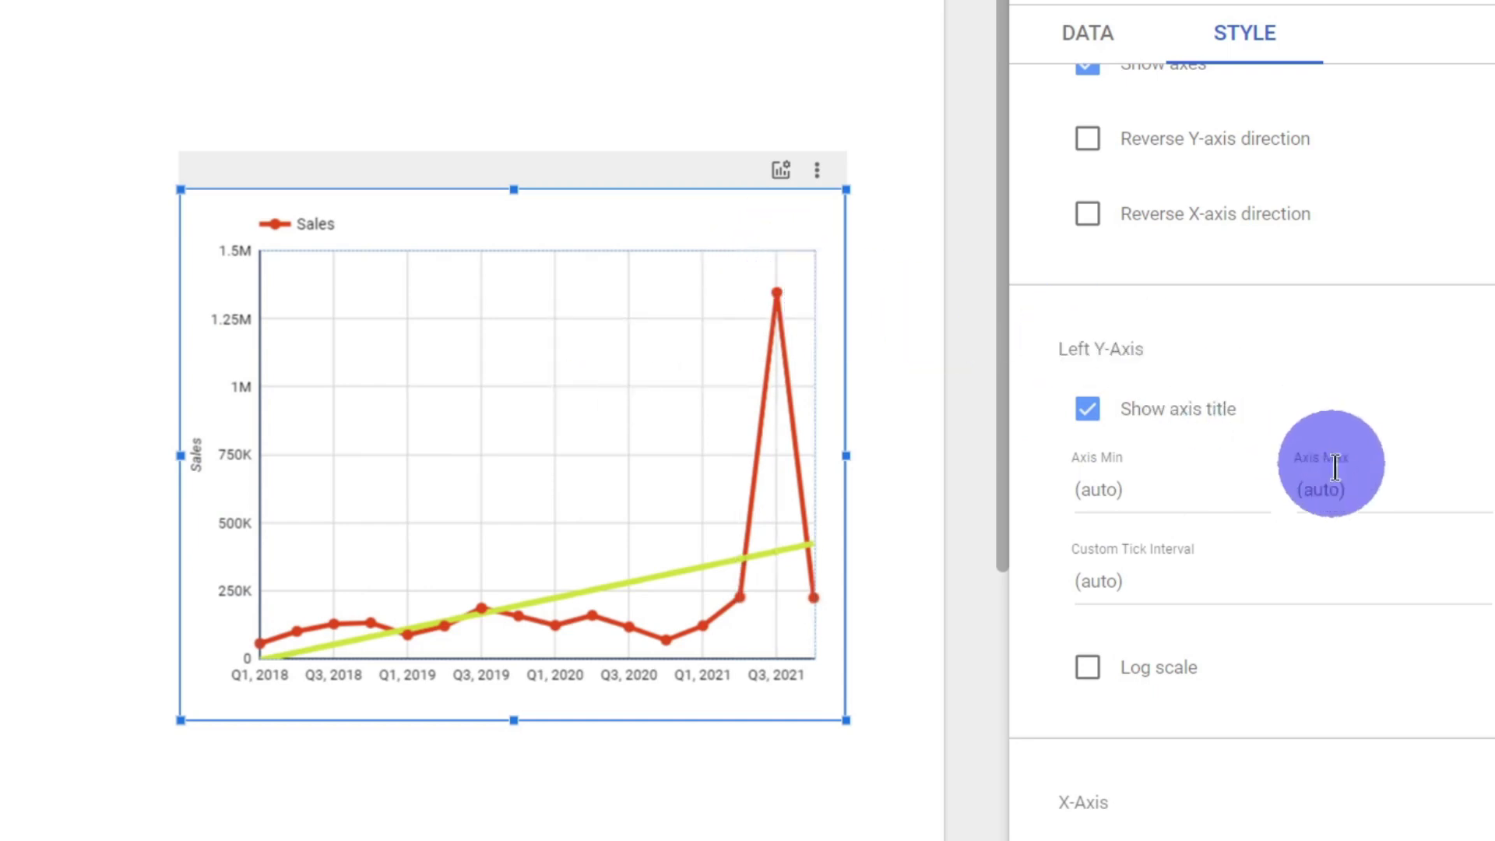
{"action": "left_click", "coordinate": [1358, 493]}
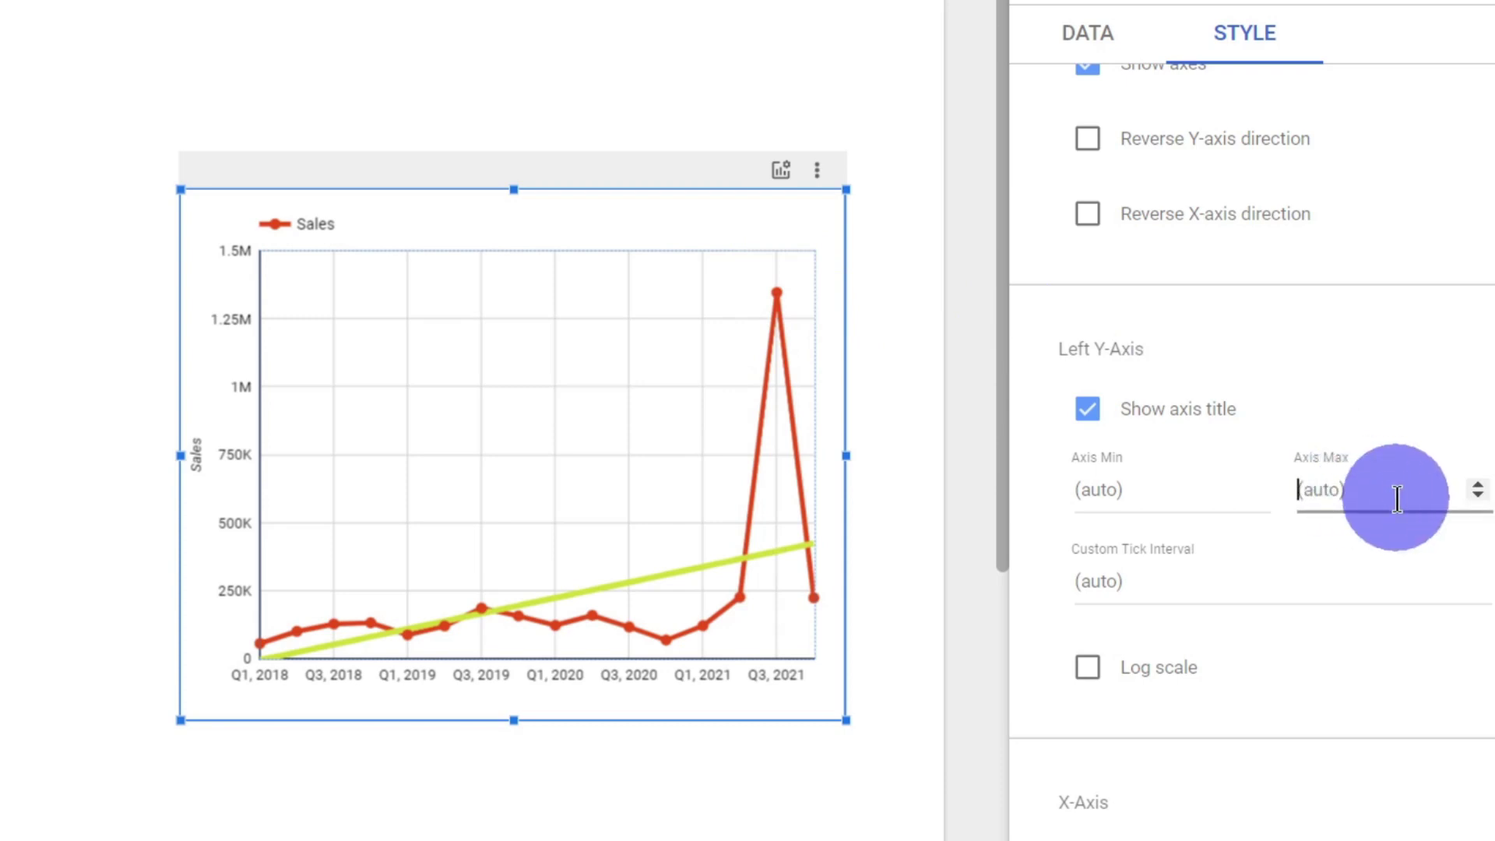
{"action": "type", "text": "1"}
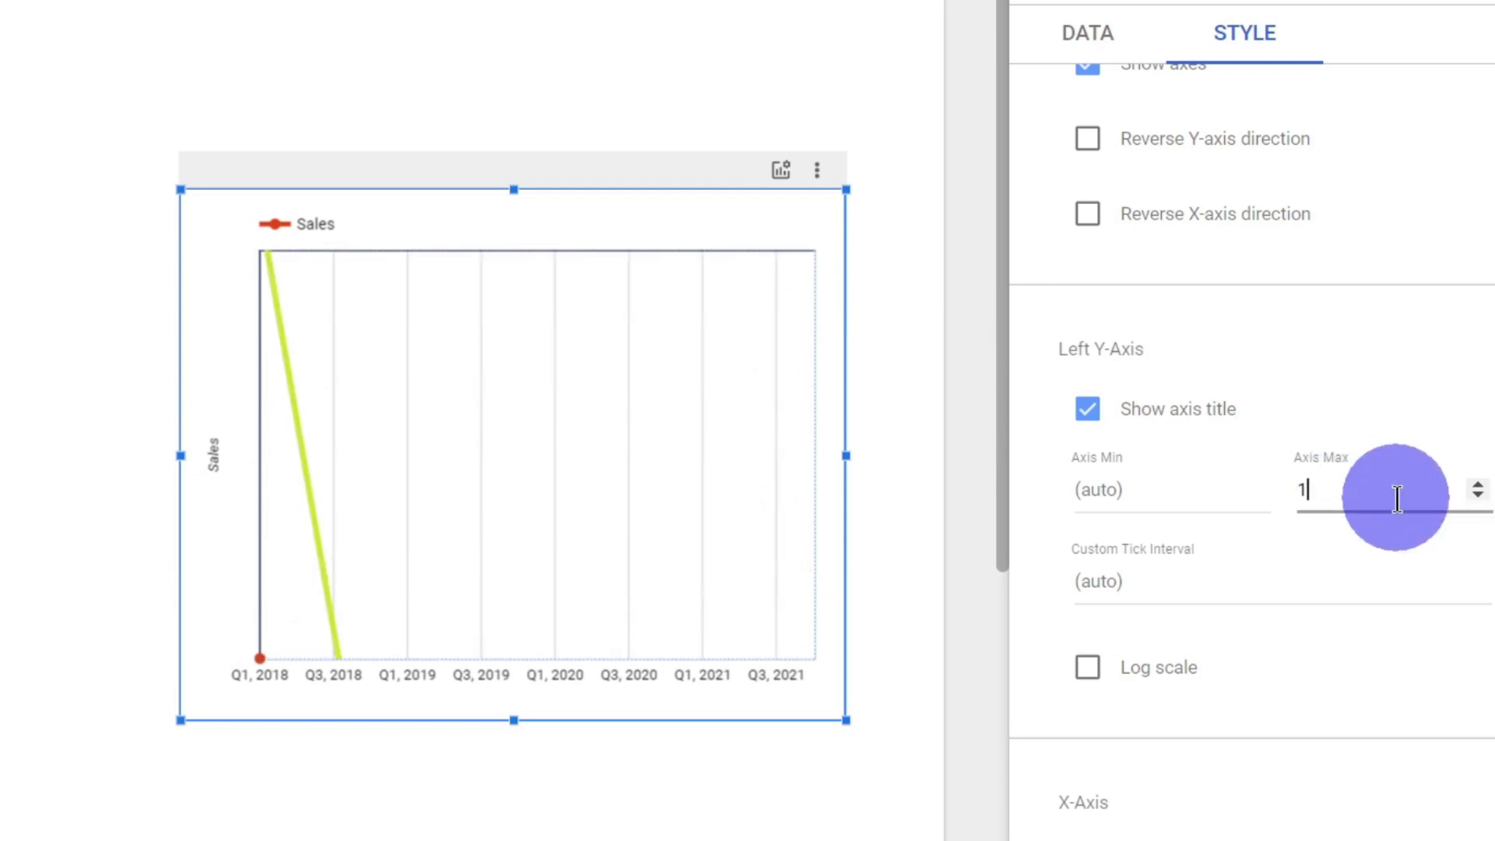
{"action": "type", "text": "40"}
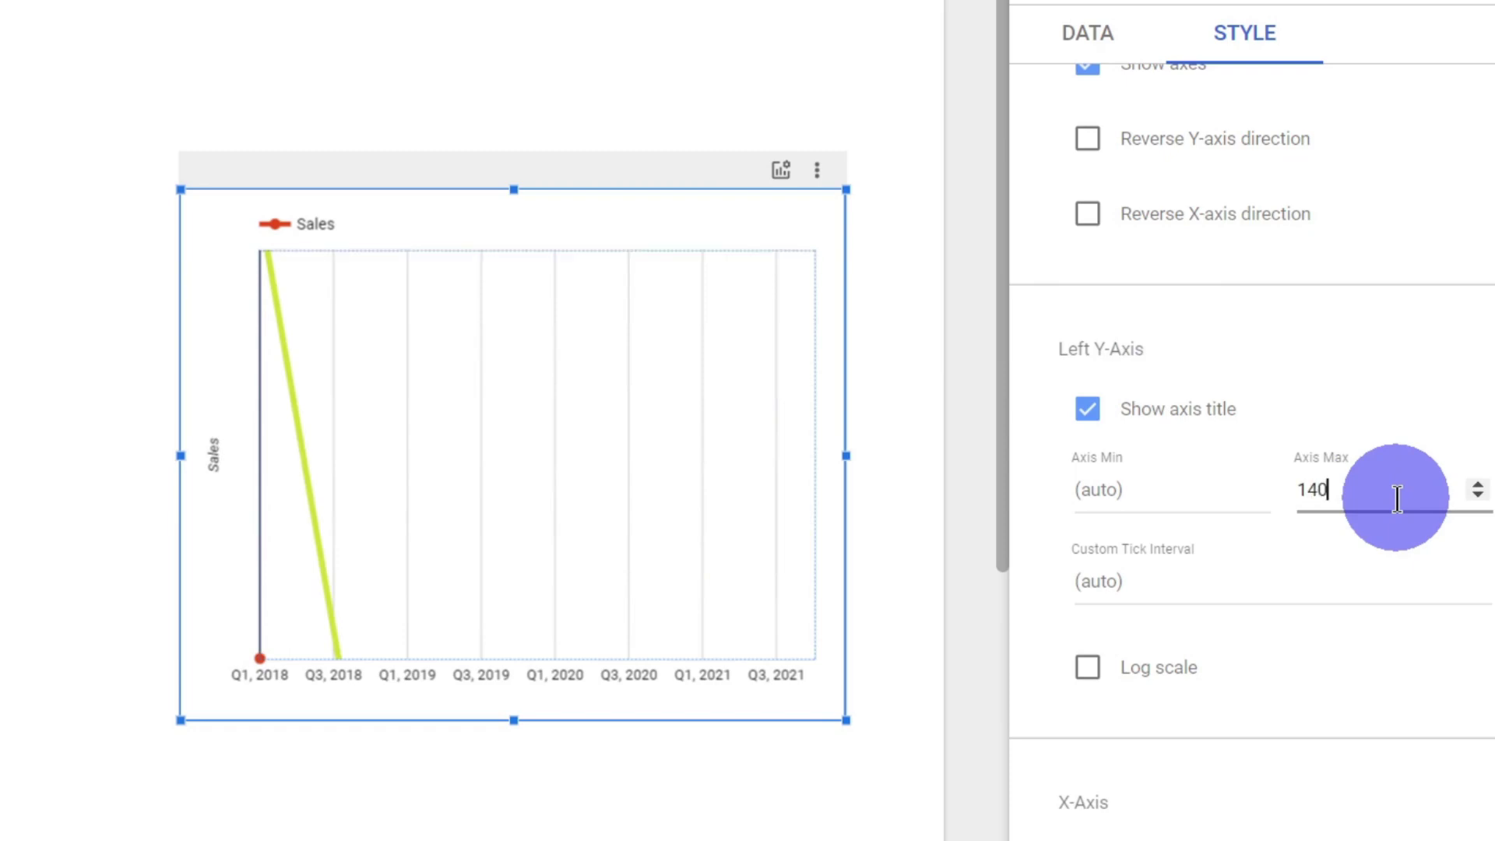
{"action": "type", "text": "0000"}
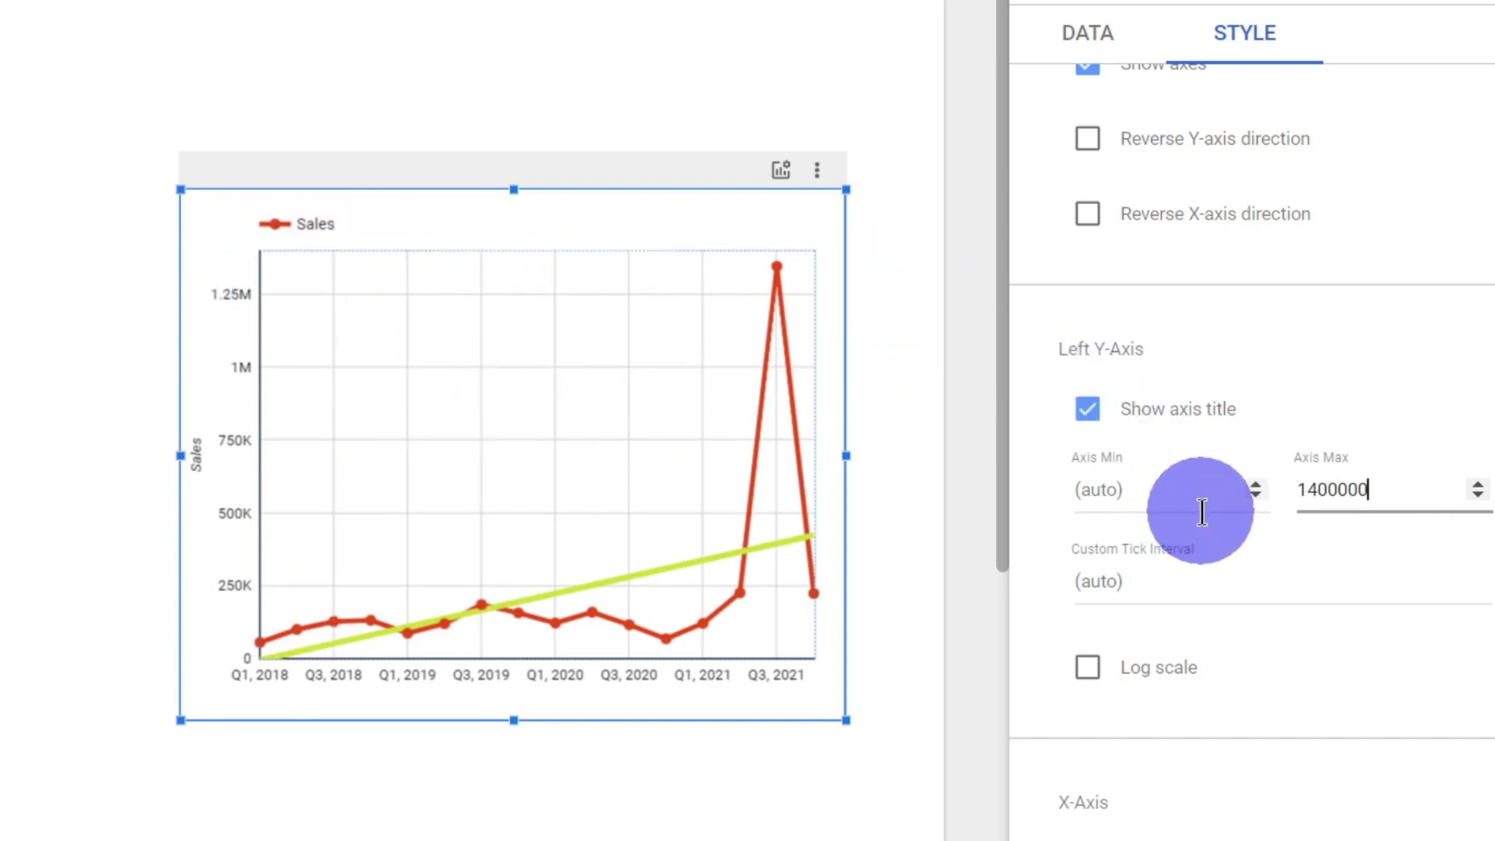
Step: Clear the custom maximum of the left Y-axis so it uses the automatic value
{"action": "key", "text": "BackSpace"}
{"action": "key", "text": "BackSpace"}
{"action": "key", "text": "BackSpace"}
{"action": "key", "text": "BackSpace"}
{"action": "key", "text": "BackSpace"}
{"action": "key", "text": "BackSpace"}
{"action": "key", "text": "BackSpace"}
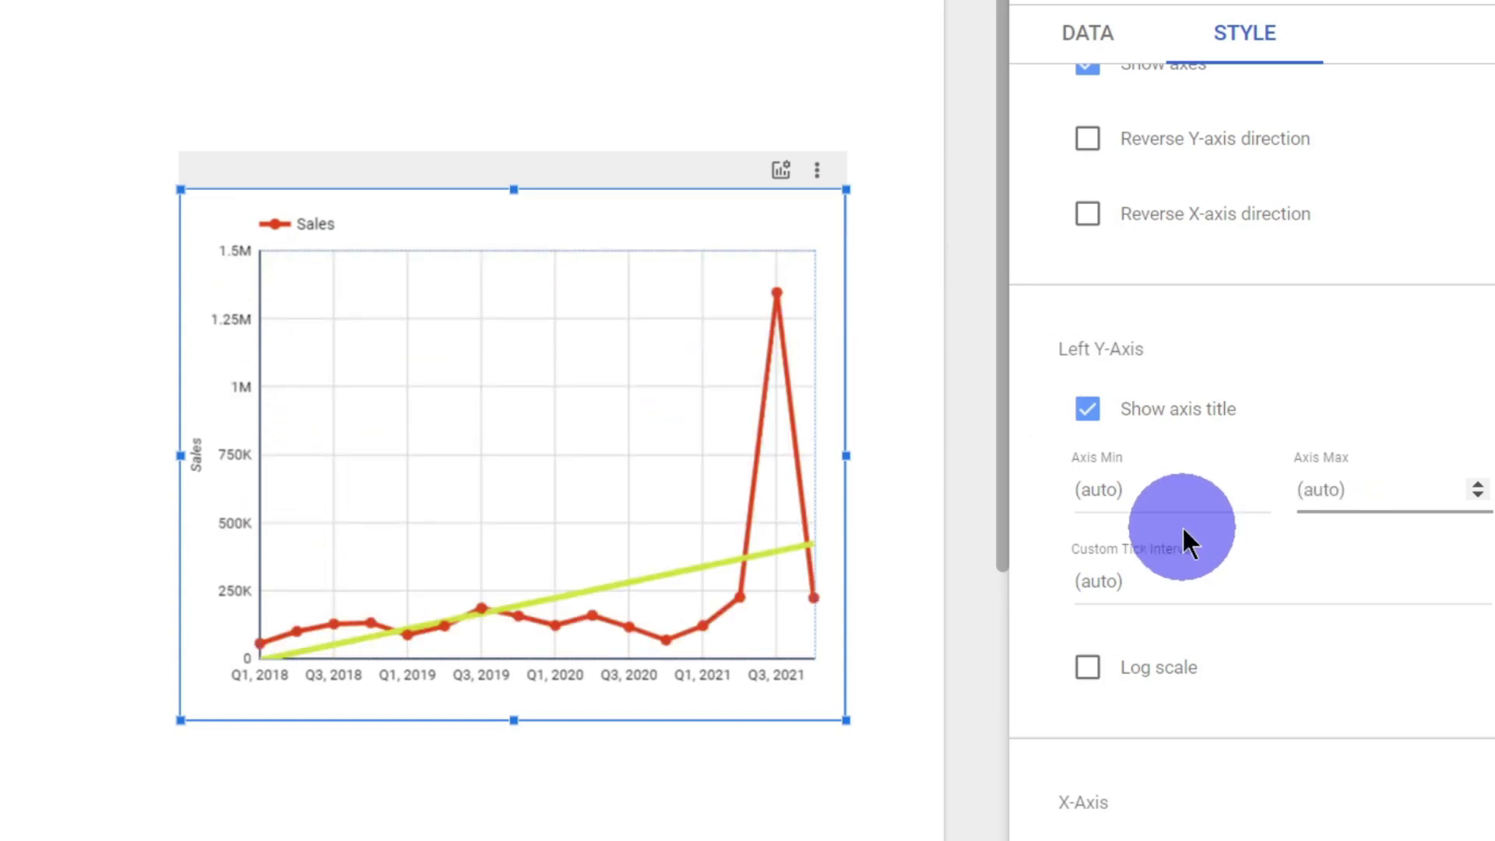
Step: Look through the chart's X-axis, grid, legend, background and border, and chart header style settings
{"action": "scroll", "coordinate": [1333, 465], "scroll_direction": "down", "scroll_amount": 4}
{"action": "scroll", "coordinate": [1332, 460], "scroll_direction": "down", "scroll_amount": 1}
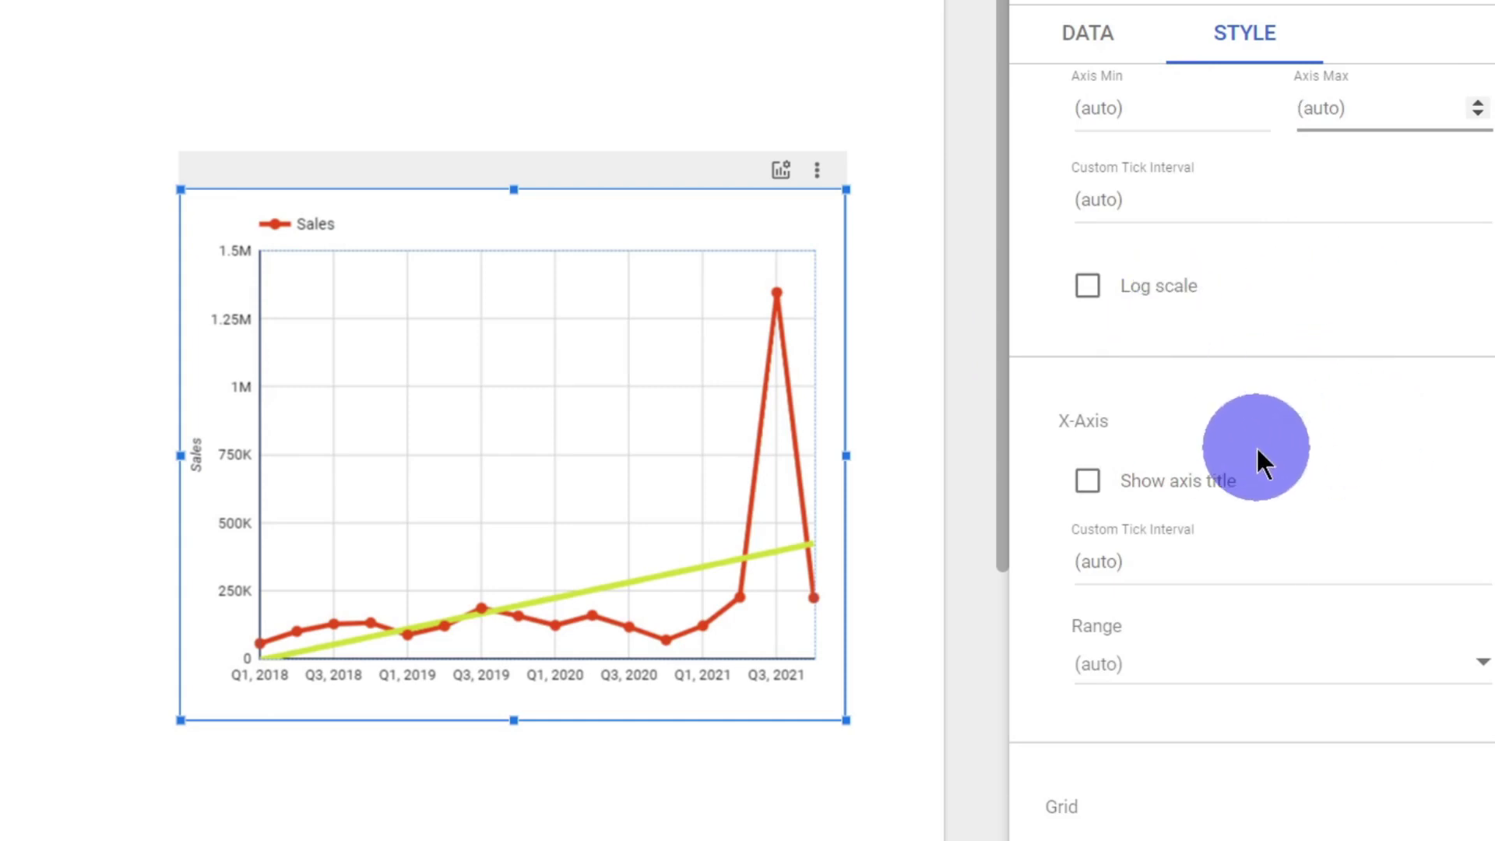
{"action": "scroll", "coordinate": [1255, 445], "scroll_direction": "down", "scroll_amount": 5}
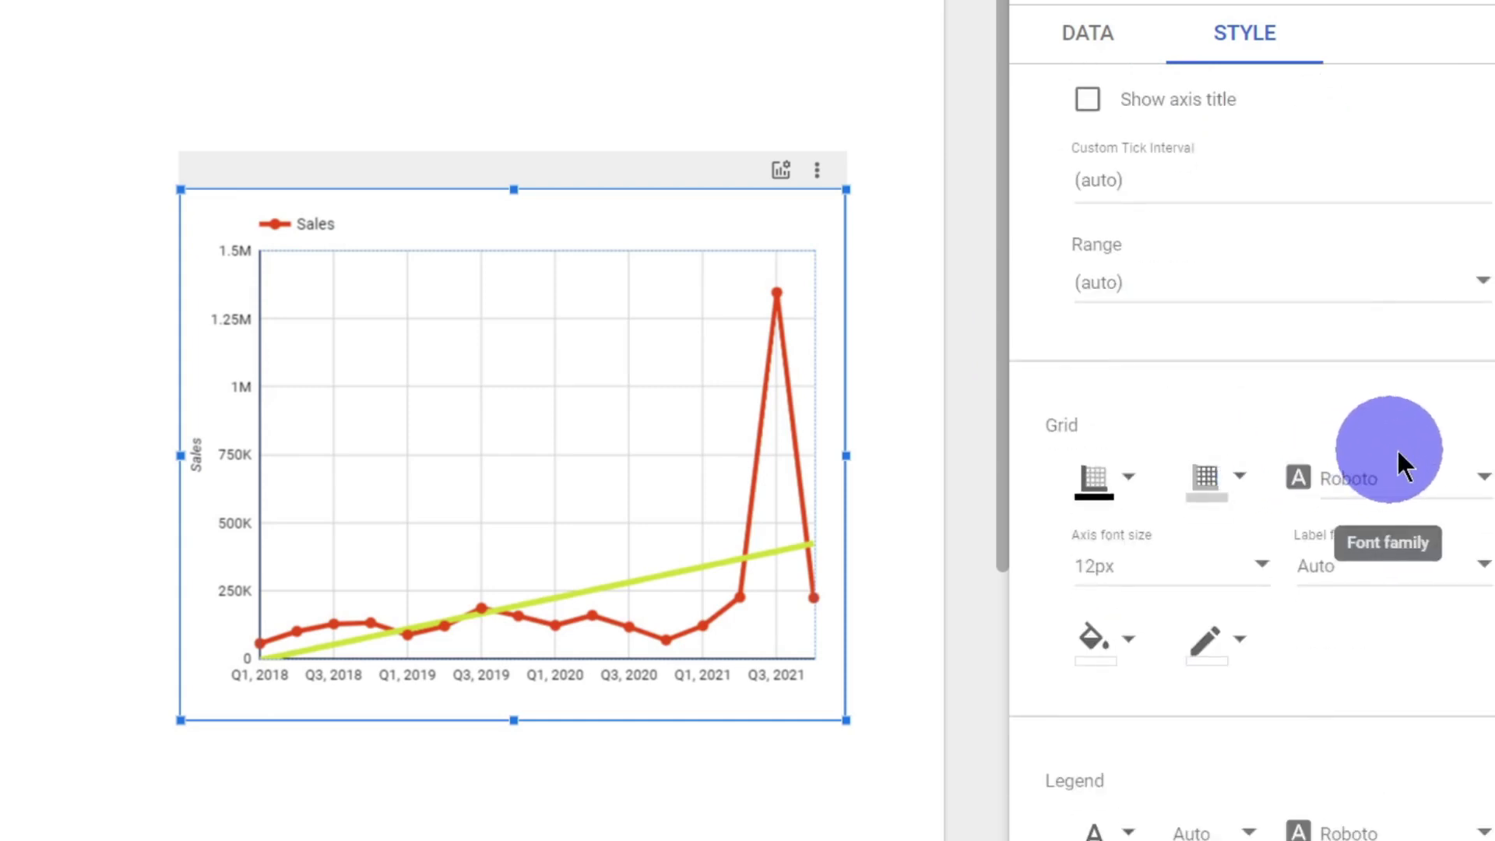
{"action": "scroll", "coordinate": [1396, 447], "scroll_direction": "down", "scroll_amount": 5}
{"action": "scroll", "coordinate": [1446, 241], "scroll_direction": "up", "scroll_amount": 5}
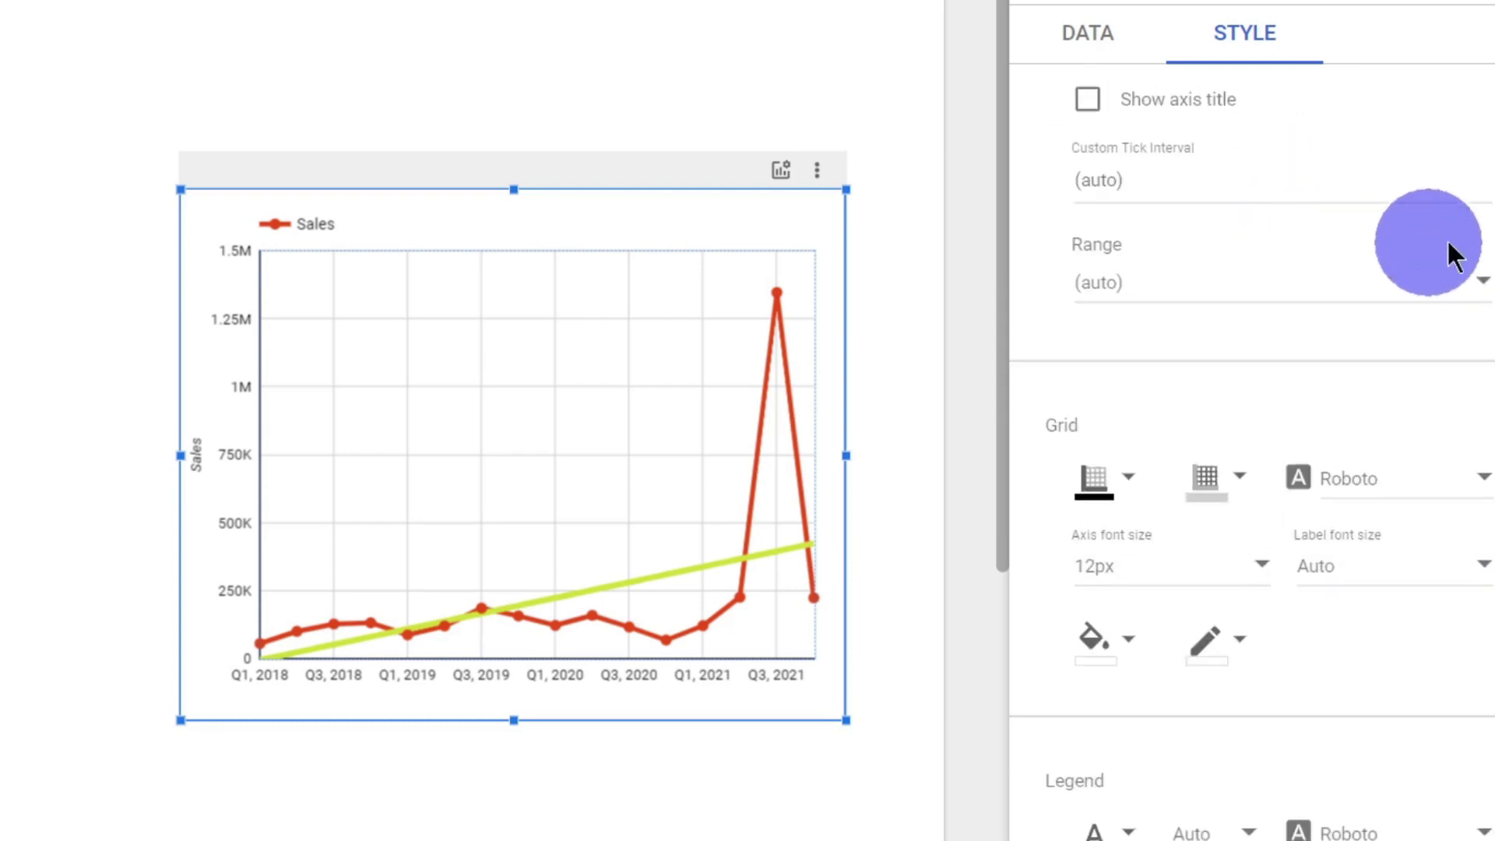
{"action": "scroll", "coordinate": [1345, 670], "scroll_direction": "down", "scroll_amount": 10}
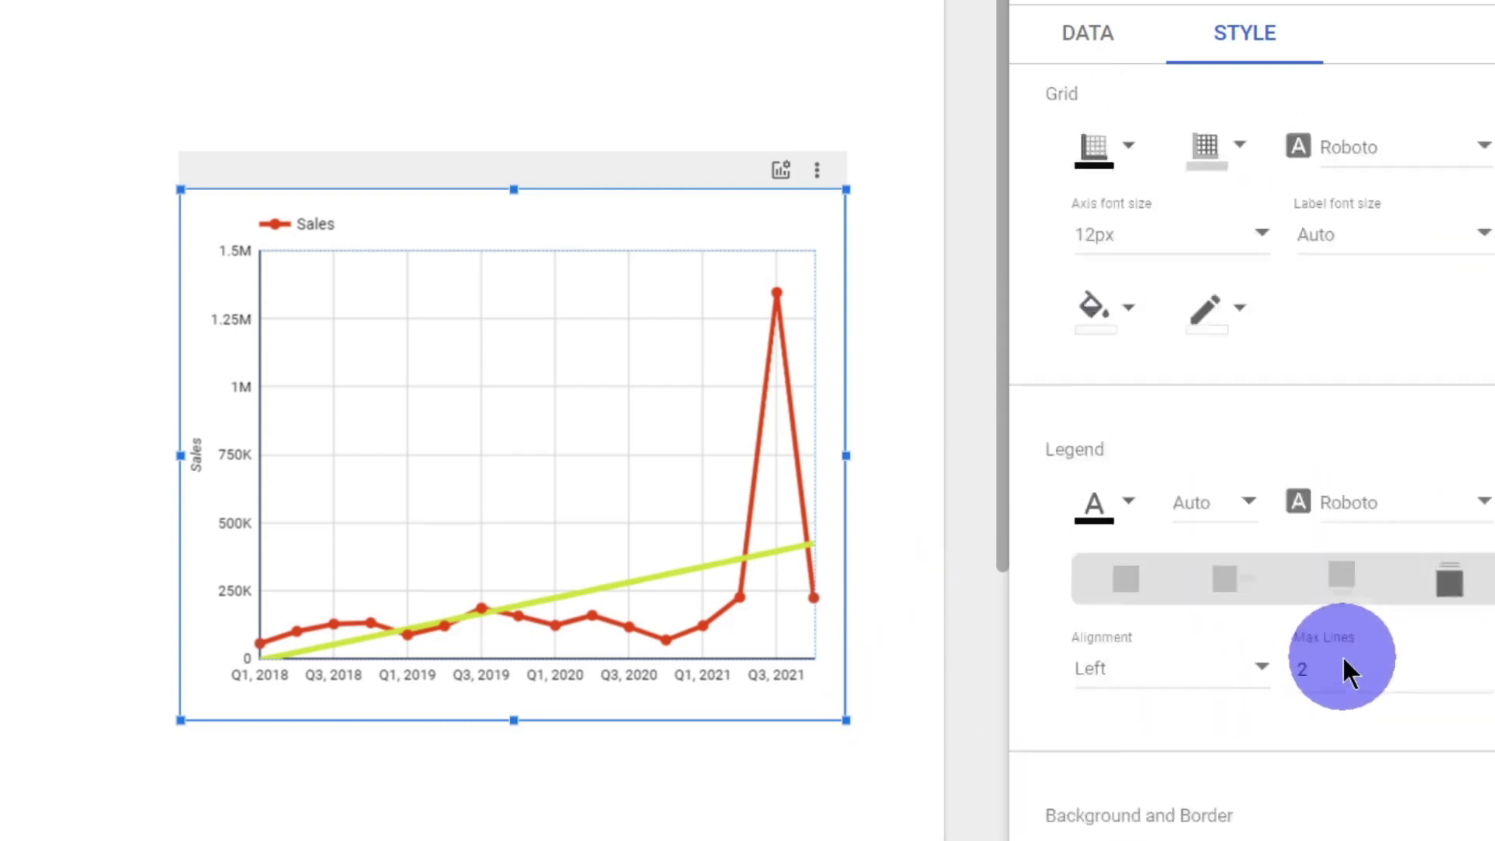
{"action": "scroll", "coordinate": [1384, 613], "scroll_direction": "up", "scroll_amount": 5}
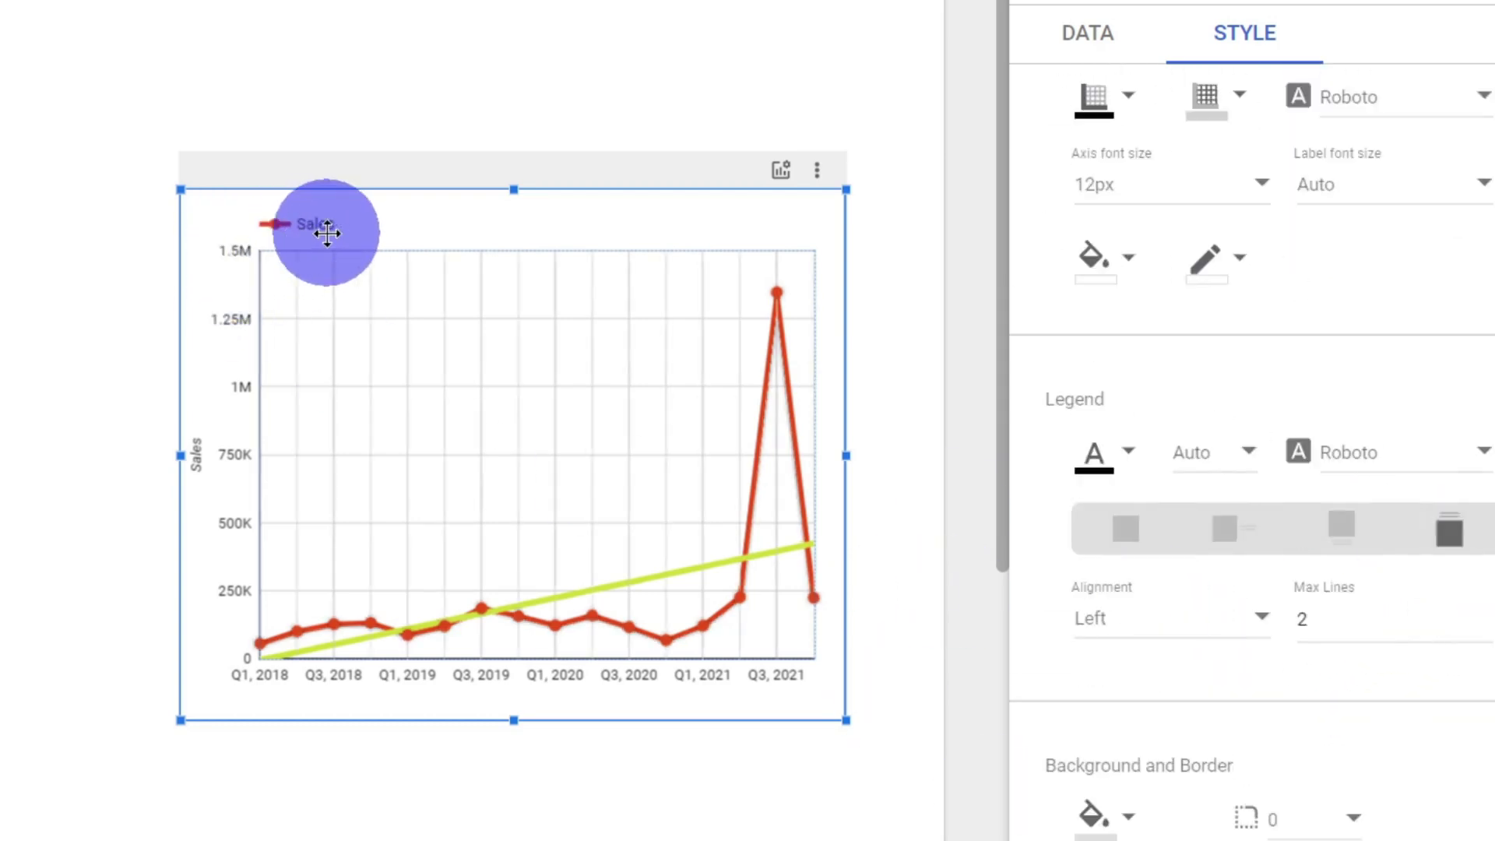
{"action": "scroll", "coordinate": [1250, 468], "scroll_direction": "down", "scroll_amount": 5}
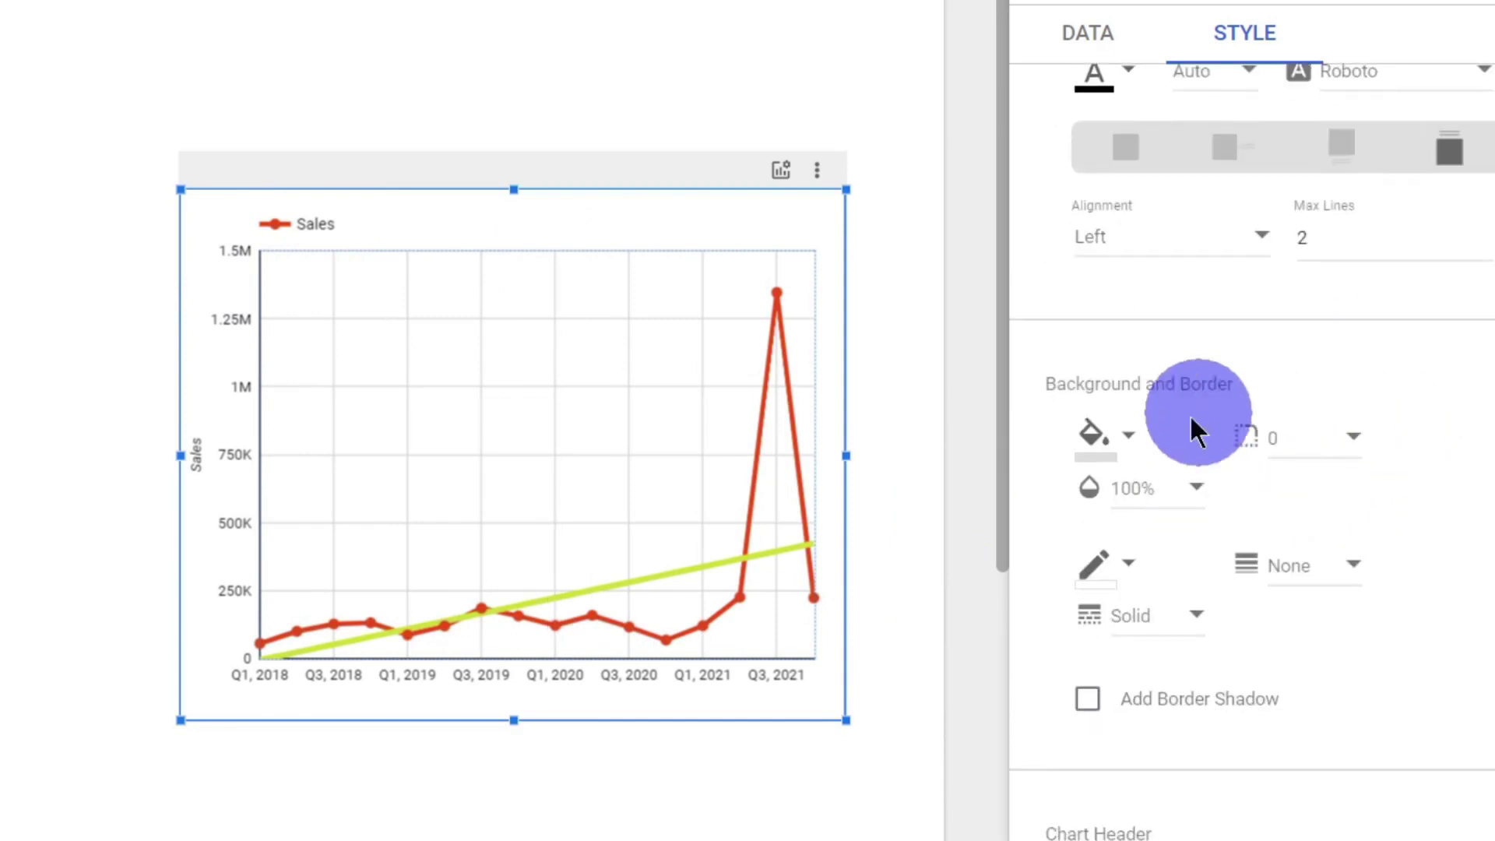
{"action": "scroll", "coordinate": [1327, 428], "scroll_direction": "down", "scroll_amount": 5}
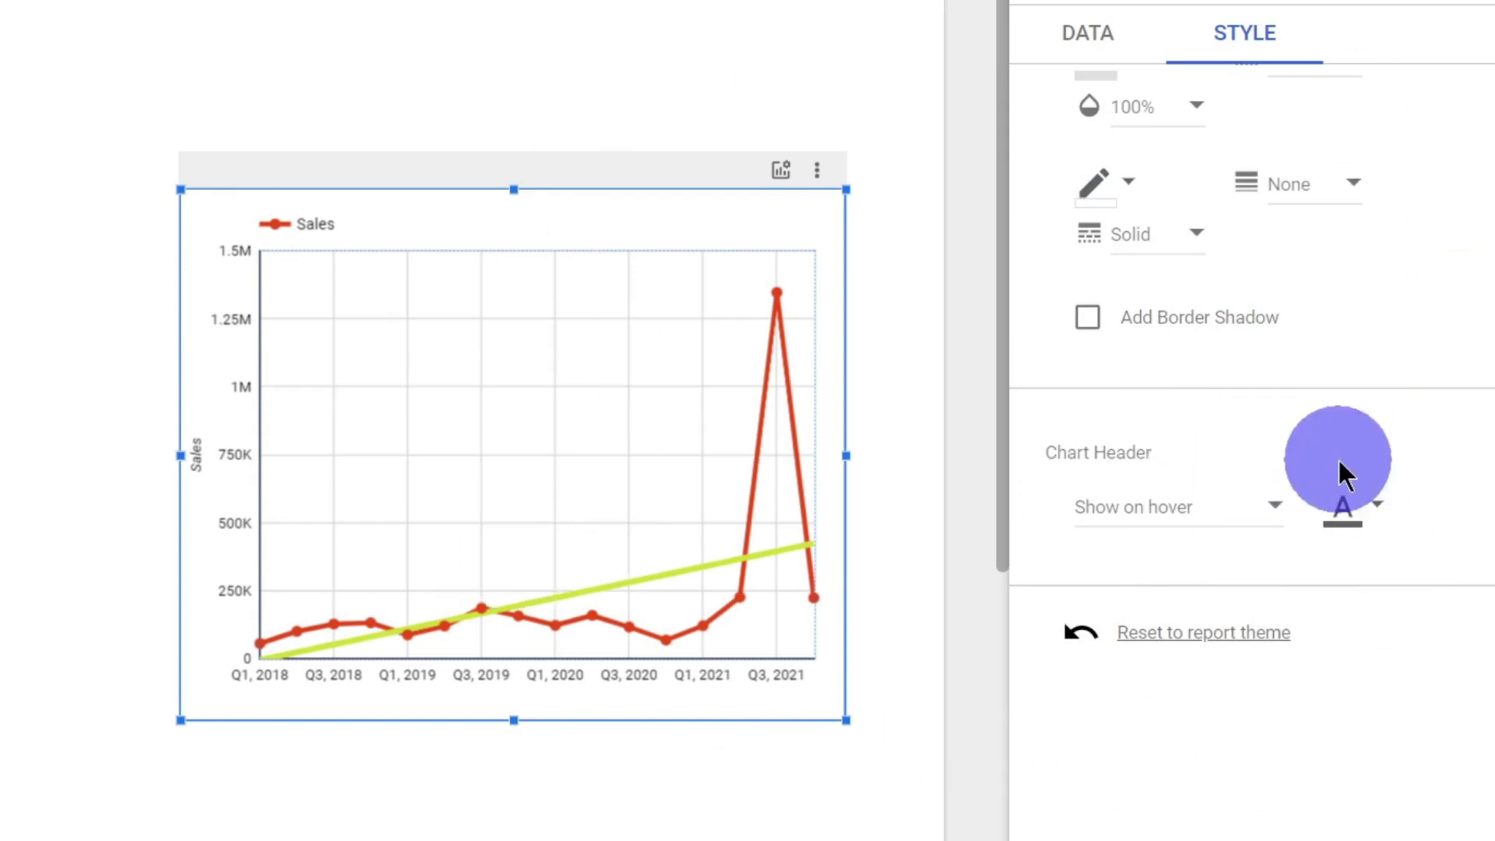
{"action": "scroll", "coordinate": [1338, 458], "scroll_direction": "up", "scroll_amount": 10}
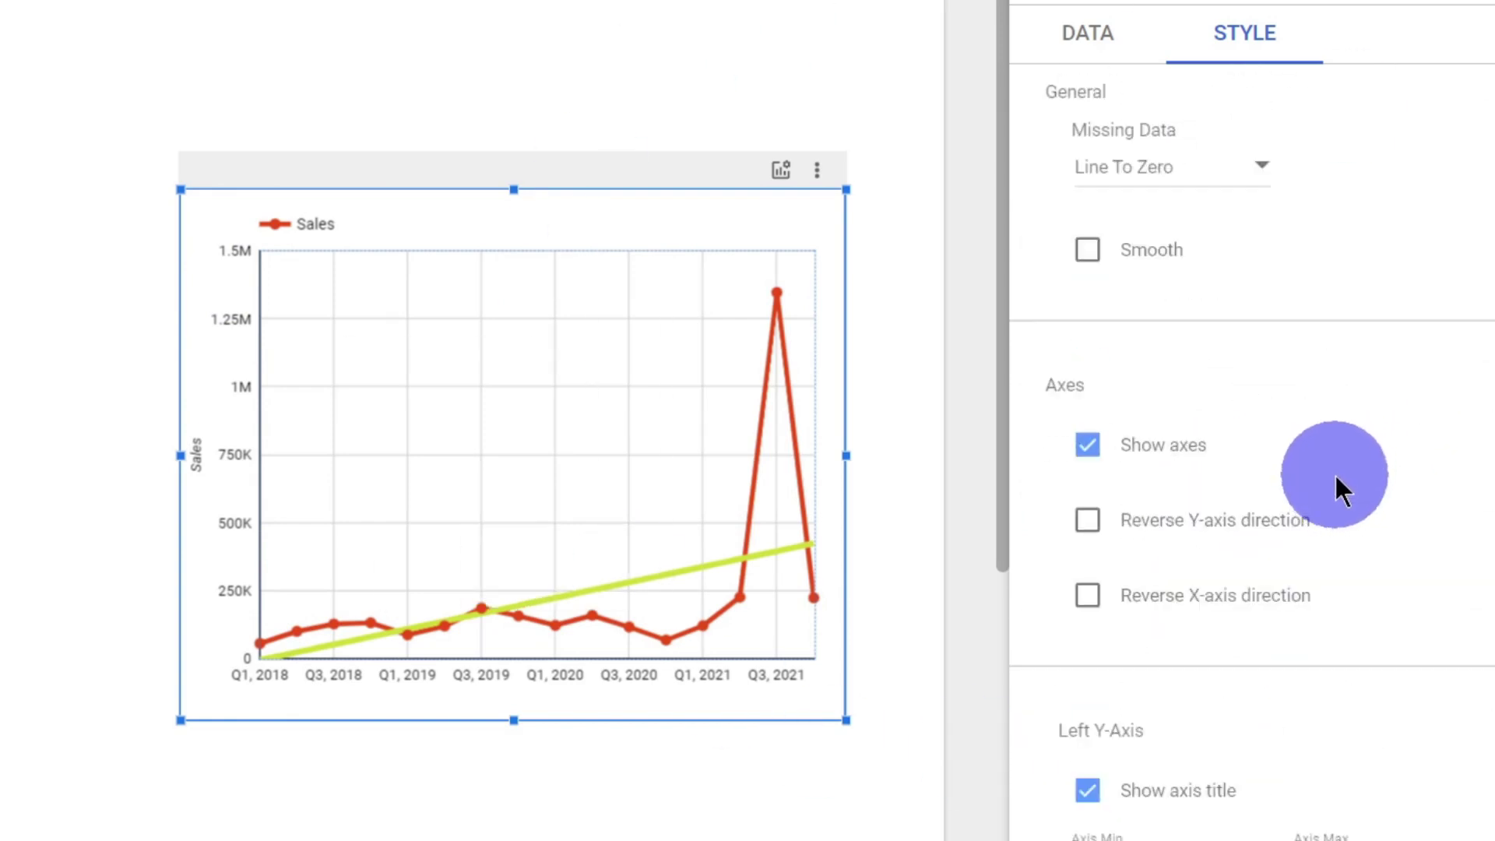
{"action": "scroll", "coordinate": [1337, 476], "scroll_direction": "up", "scroll_amount": 8}
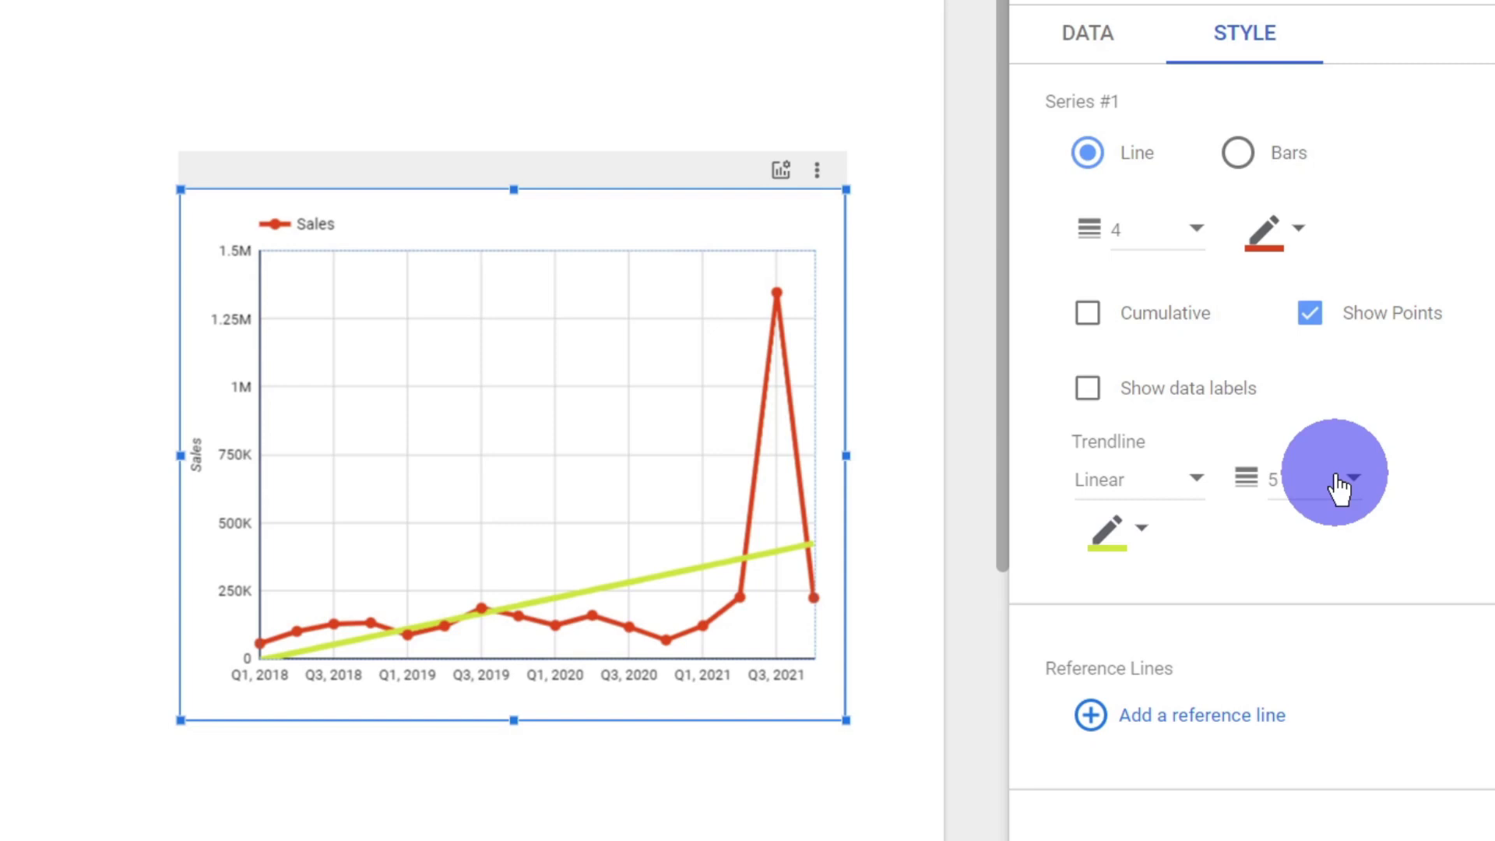